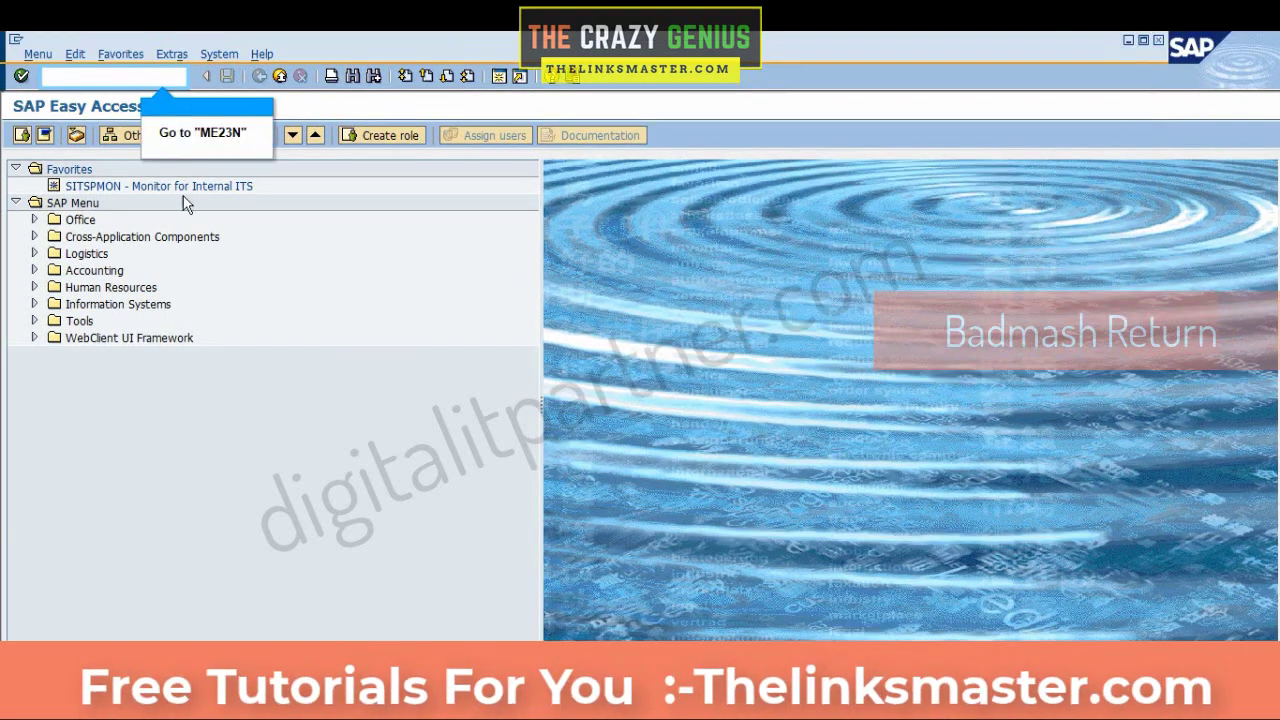
Display the campaign purchase order in ME23N by changing the PO number's ending to 78.
{"action": "left_click", "coordinate": [86, 78]}
{"action": "type", "text": "me23n"}
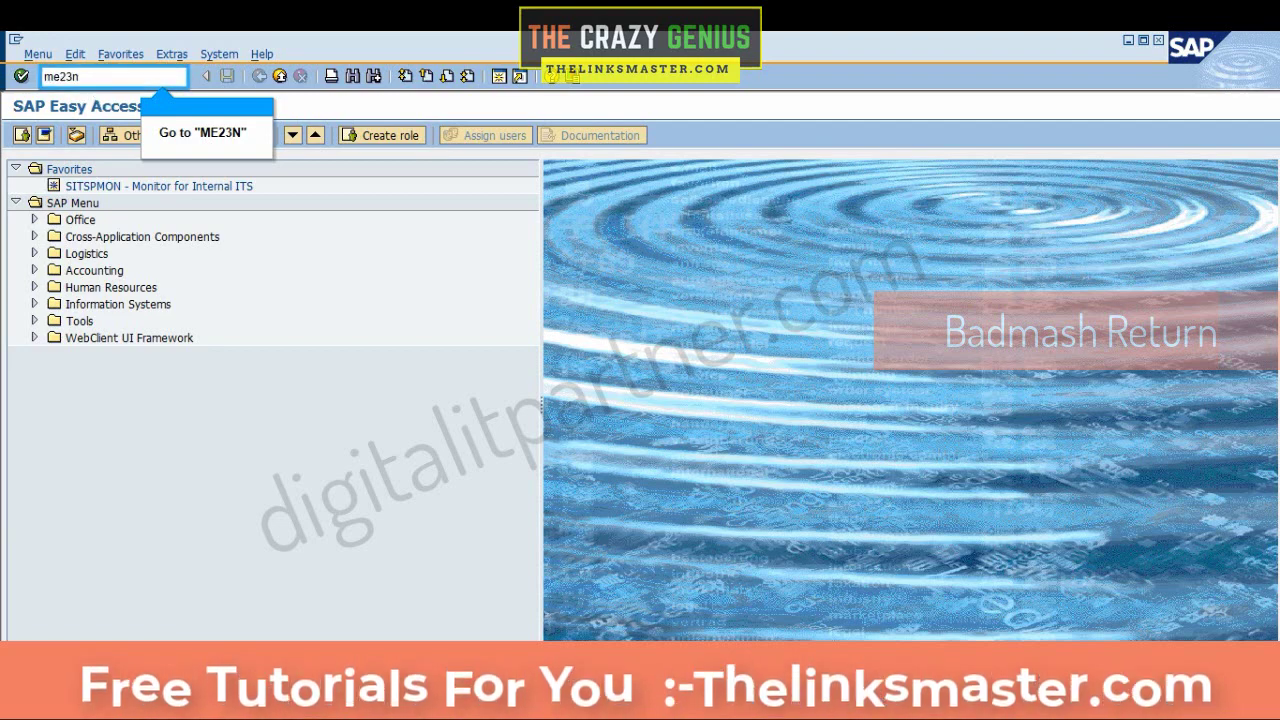
{"action": "key", "text": "Return"}
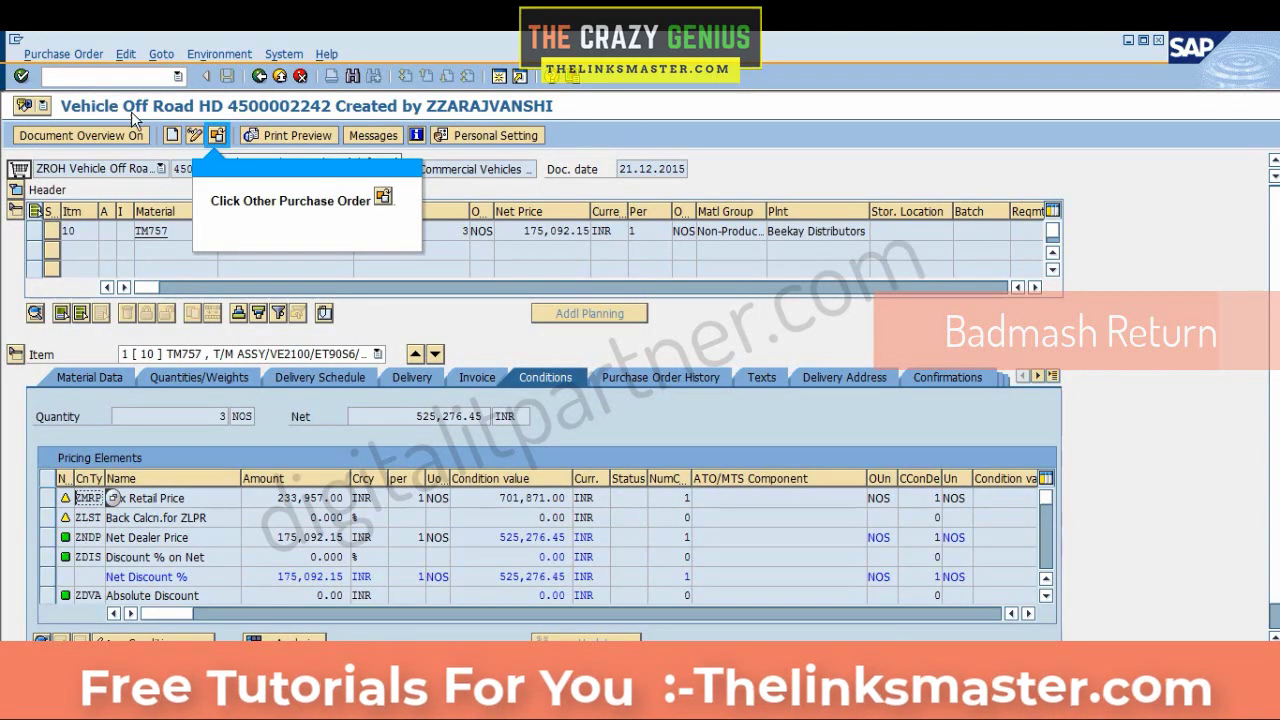
{"action": "left_click", "coordinate": [217, 137]}
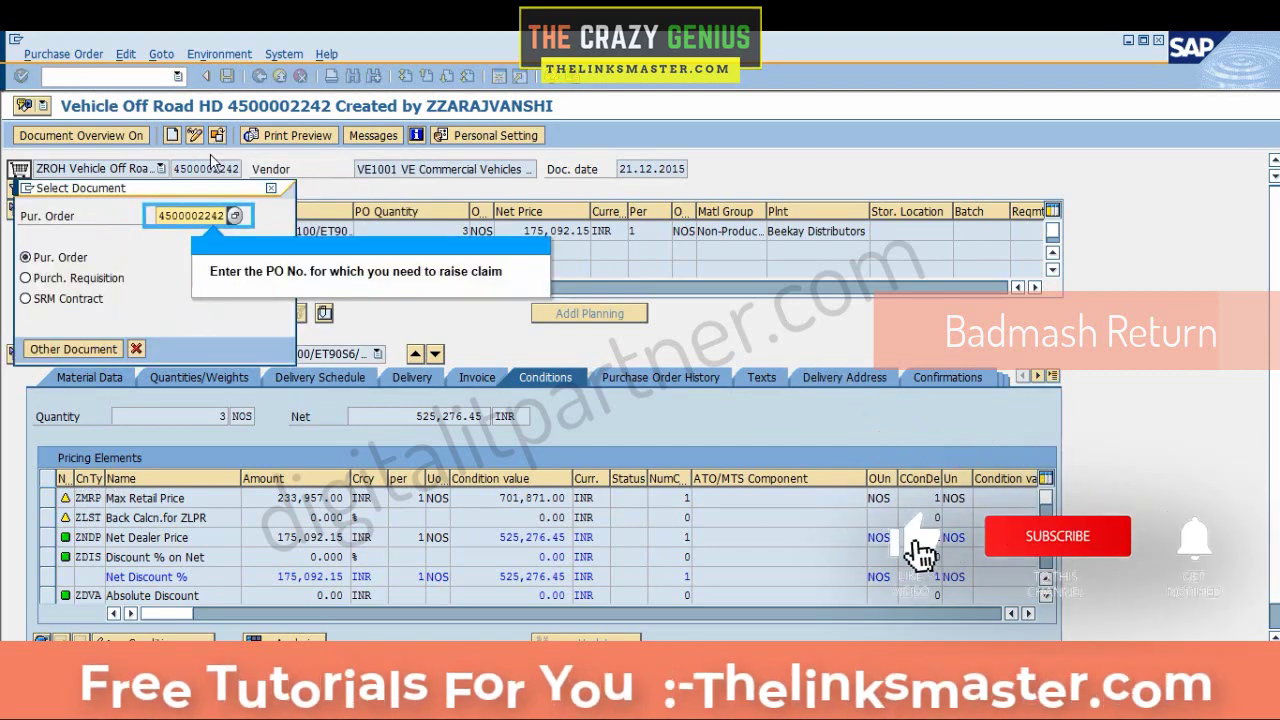
{"action": "key", "text": "BackSpace"}
{"action": "key", "text": "BackSpace"}
{"action": "type", "text": "78"}
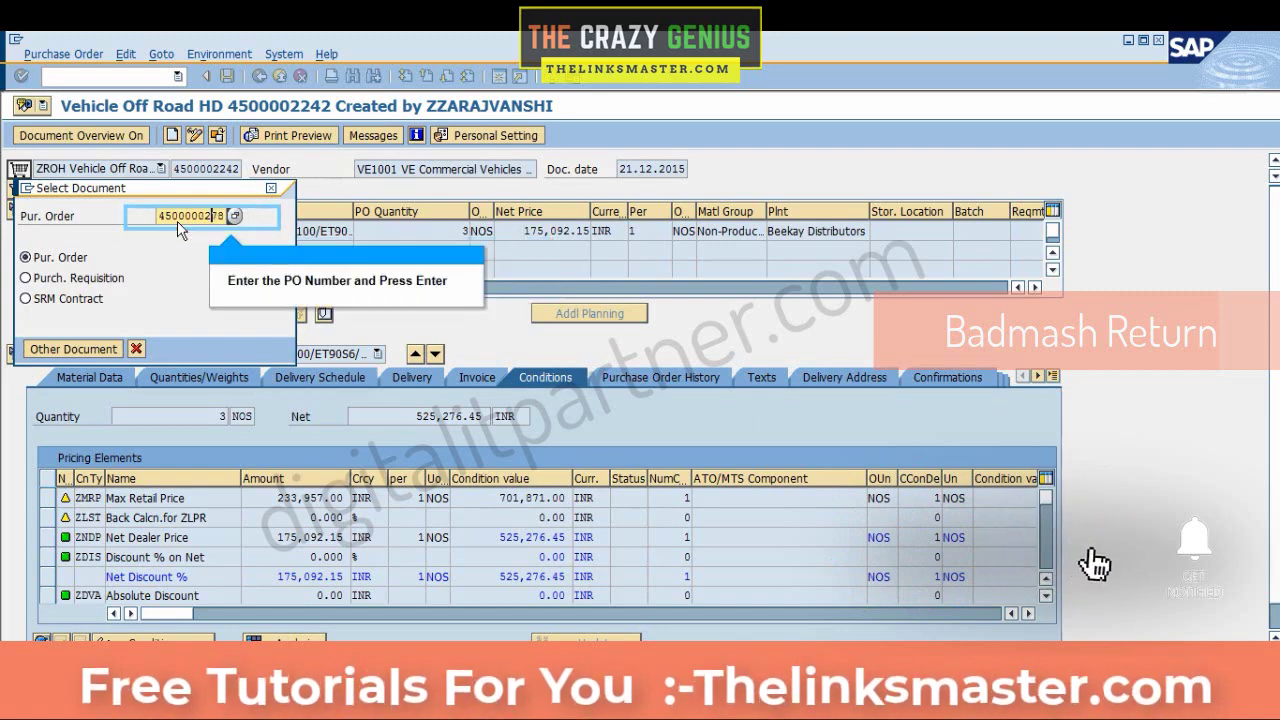
{"action": "key", "text": "Return"}
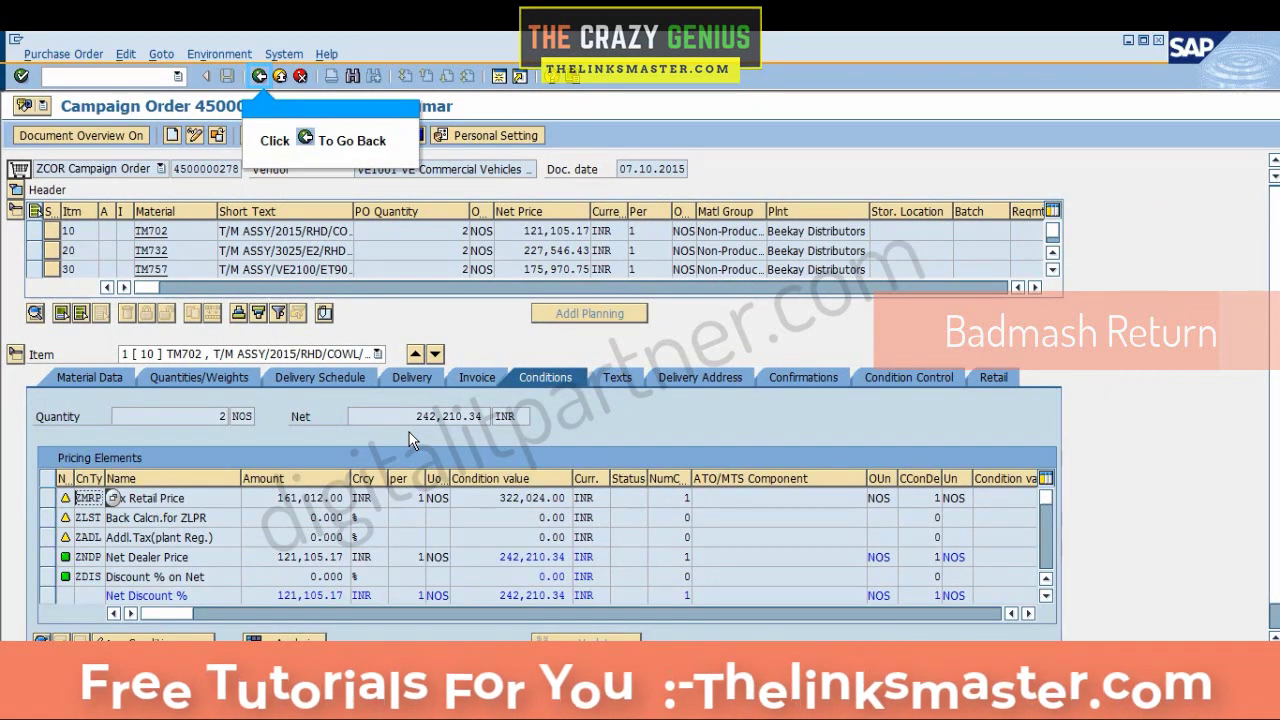
Return to SAP Easy Access and start creating a purchase order with ME21N.
{"action": "left_click", "coordinate": [258, 77]}
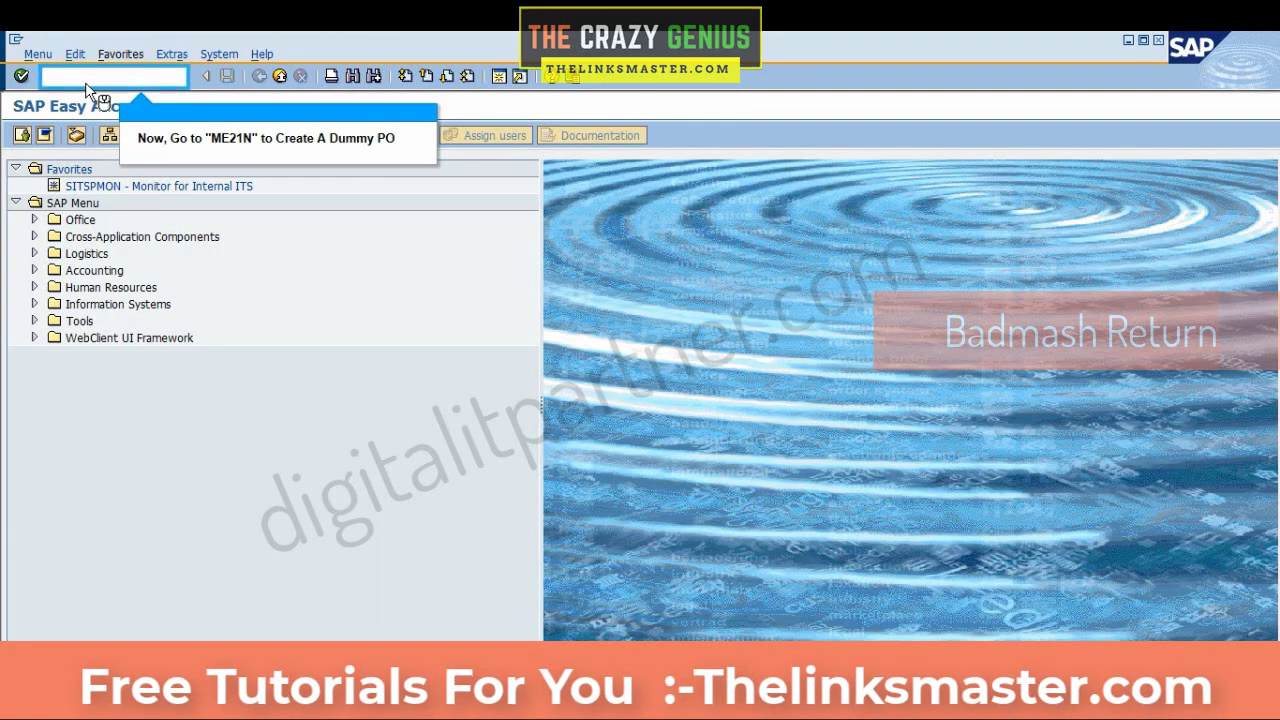
{"action": "type", "text": "me21n"}
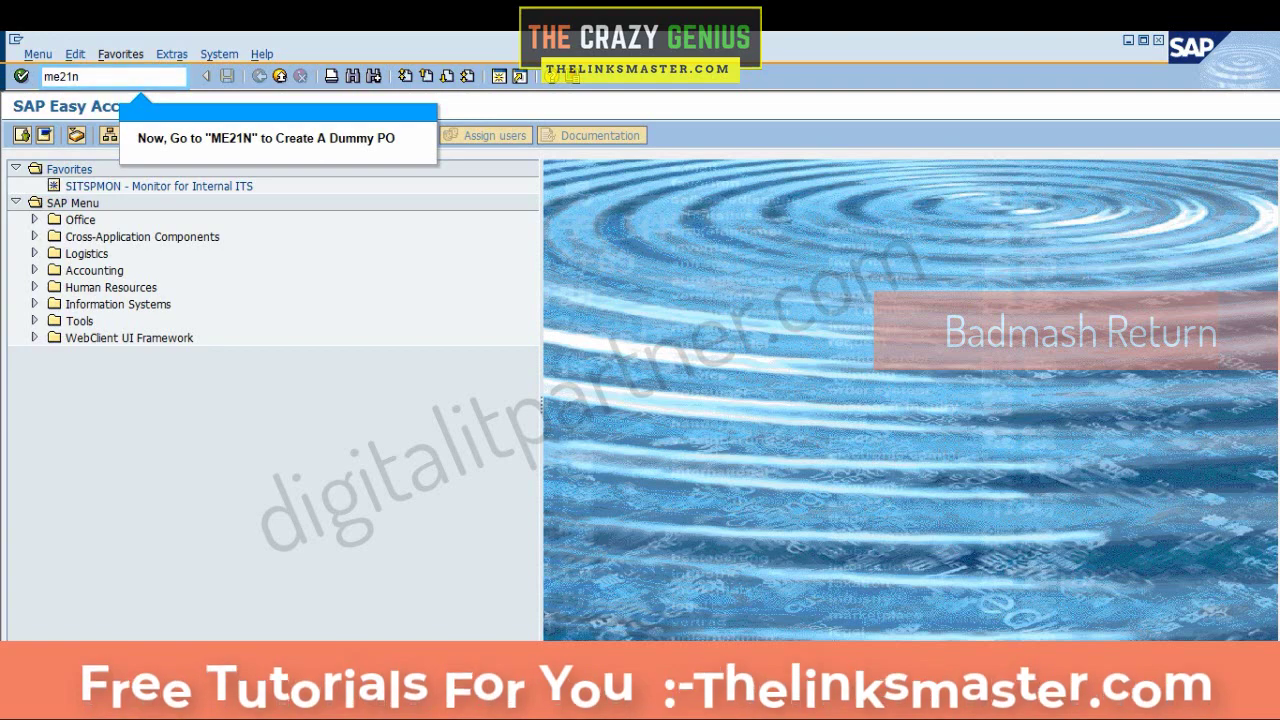
{"action": "key", "text": "Return"}
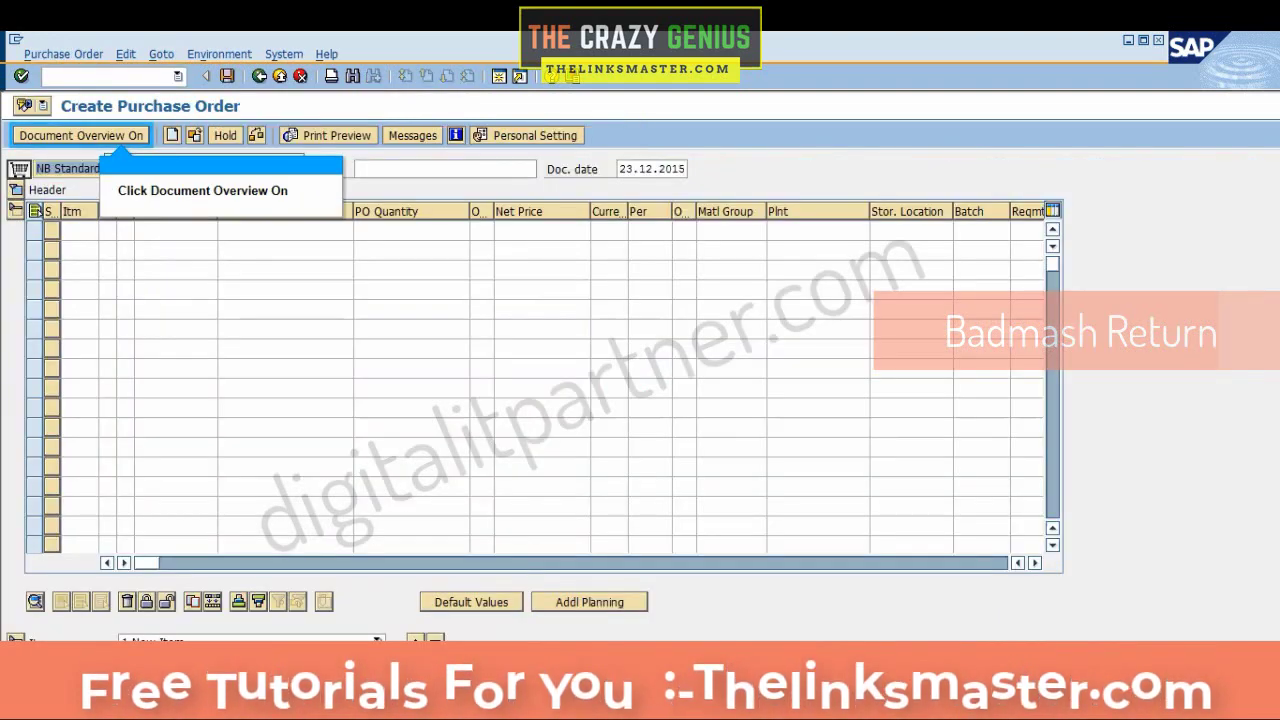
Search purchase orders in the document overview and adopt all four found orders.
{"action": "left_click", "coordinate": [54, 138]}
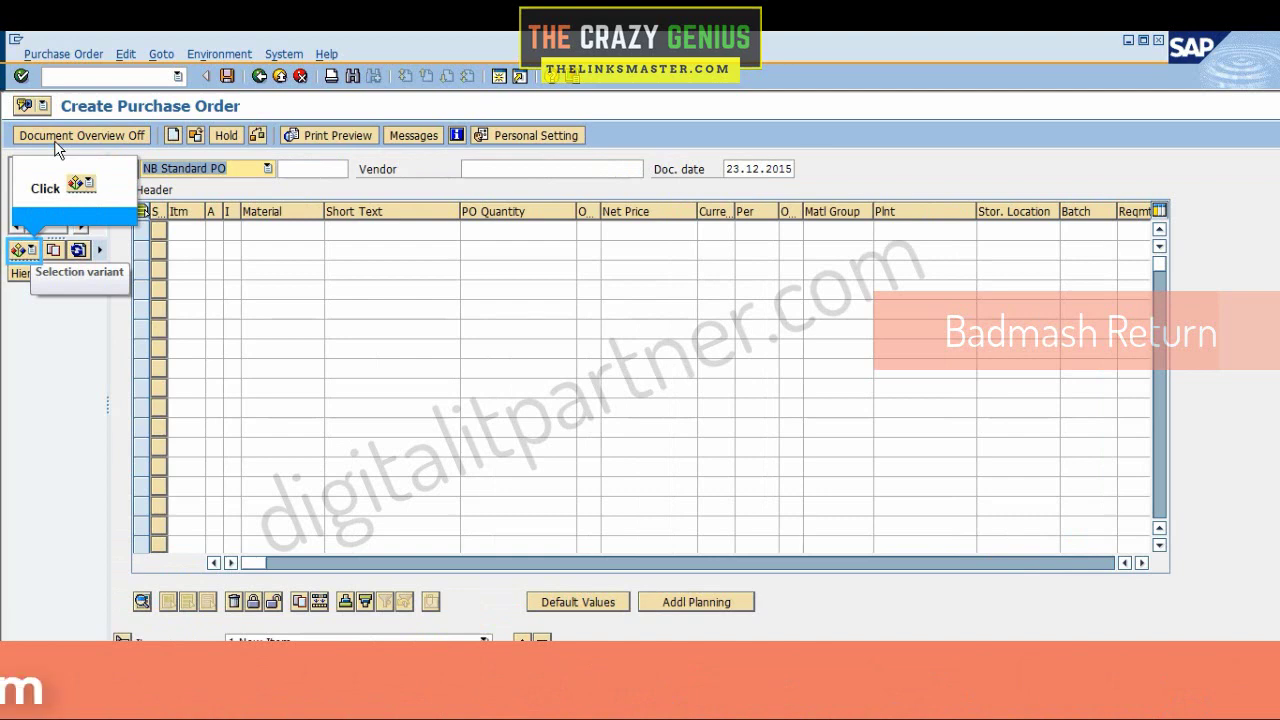
{"action": "left_click", "coordinate": [22, 249]}
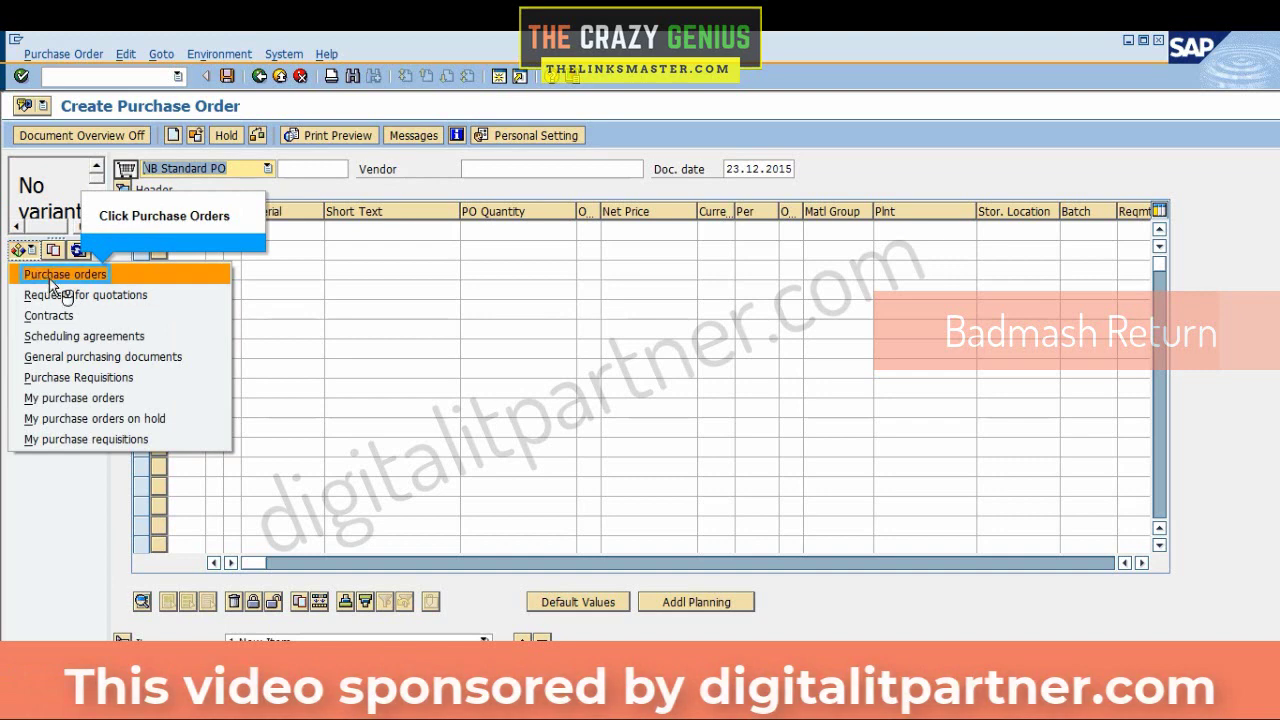
{"action": "left_click", "coordinate": [52, 276]}
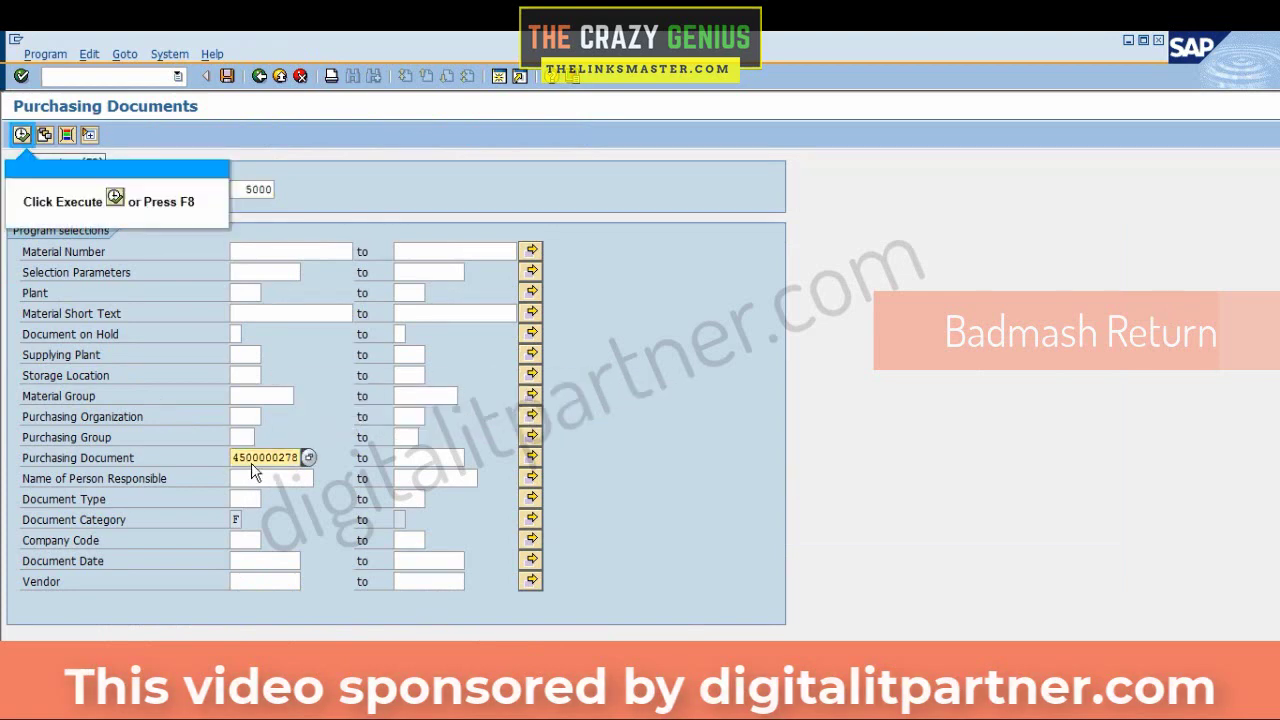
{"action": "left_click", "coordinate": [20, 139]}
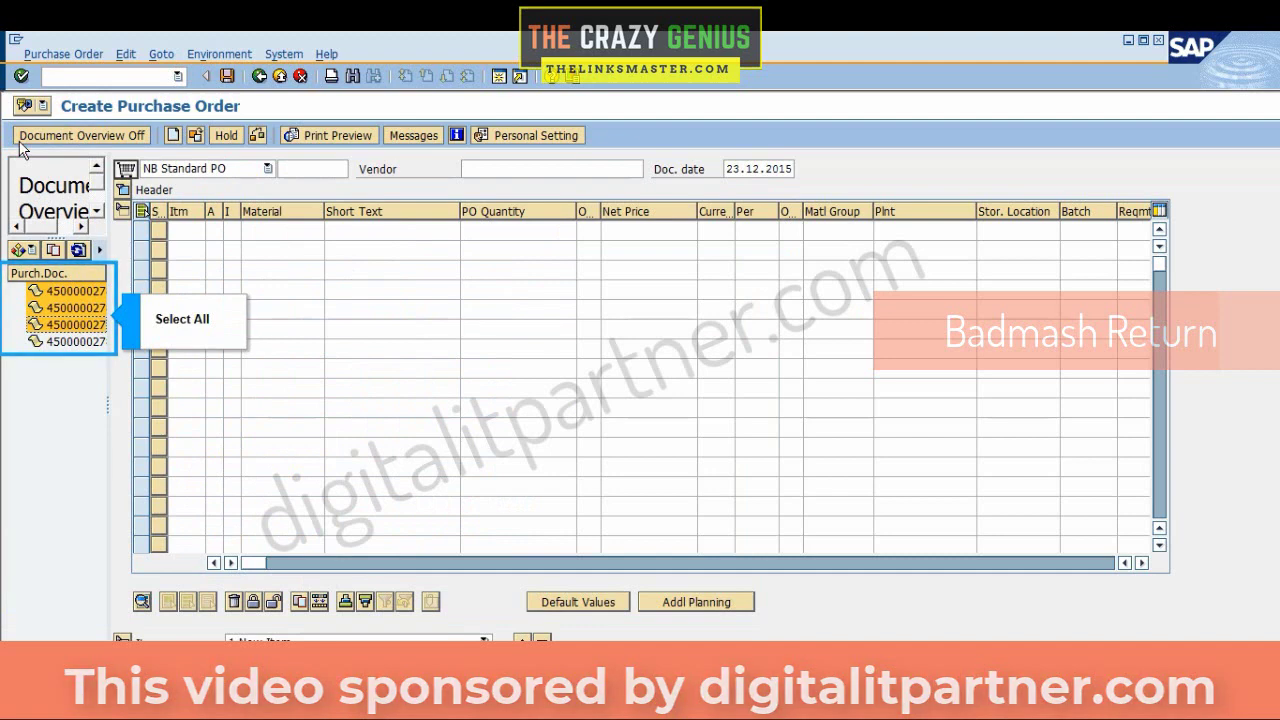
{"action": "left_click", "coordinate": [40, 342], "text": "ctrl"}
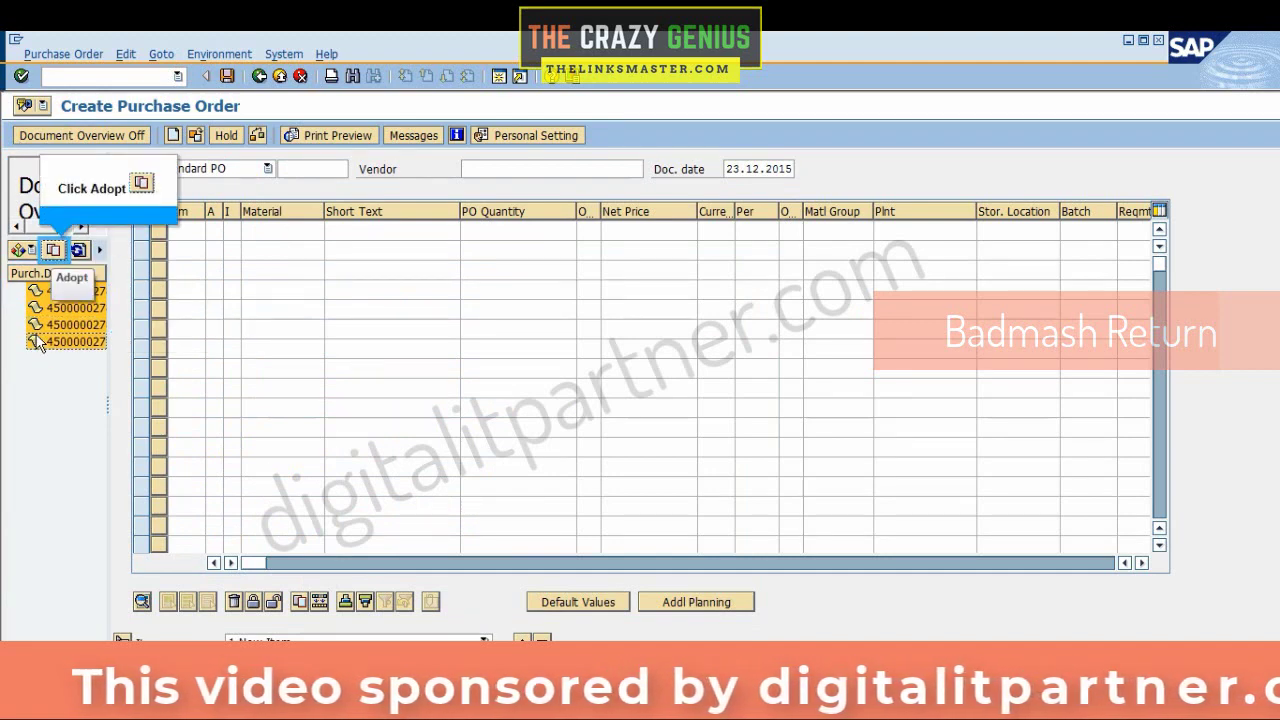
{"action": "left_click", "coordinate": [53, 250]}
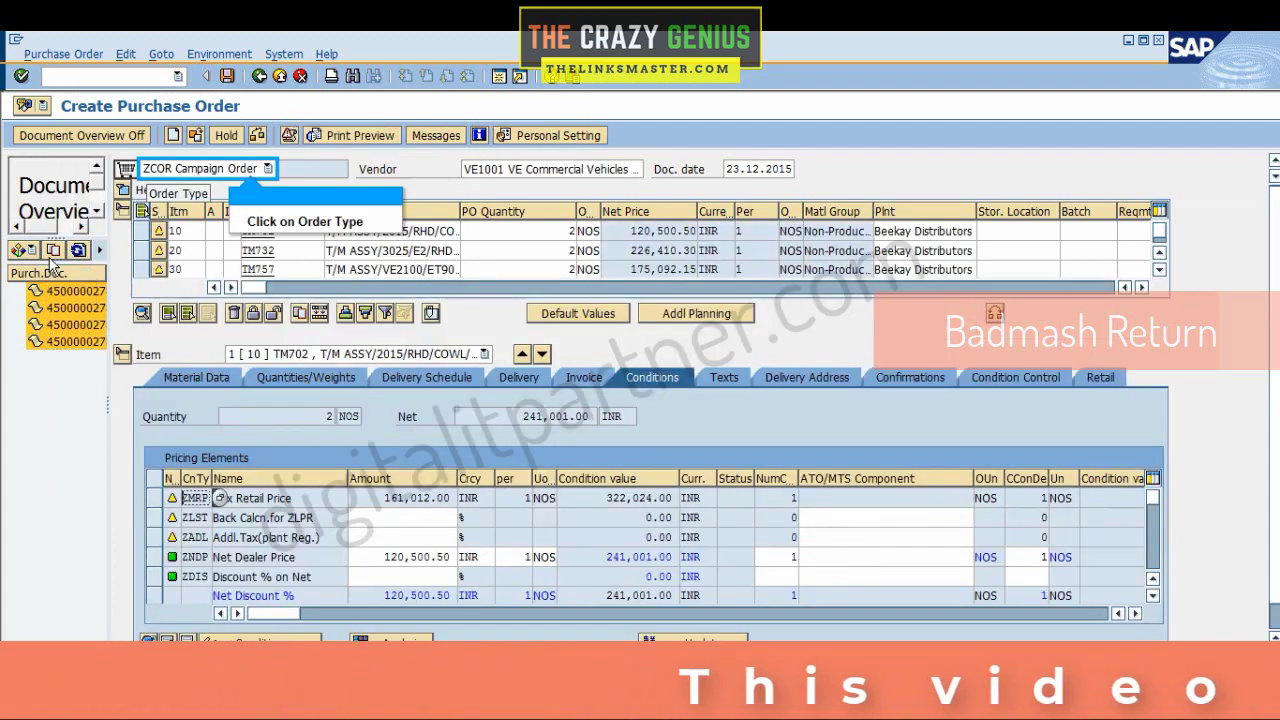
Set order type ZDUM Dummy PO for Claims, reduce the first two quantities to 1, and save.
{"action": "left_click", "coordinate": [184, 172]}
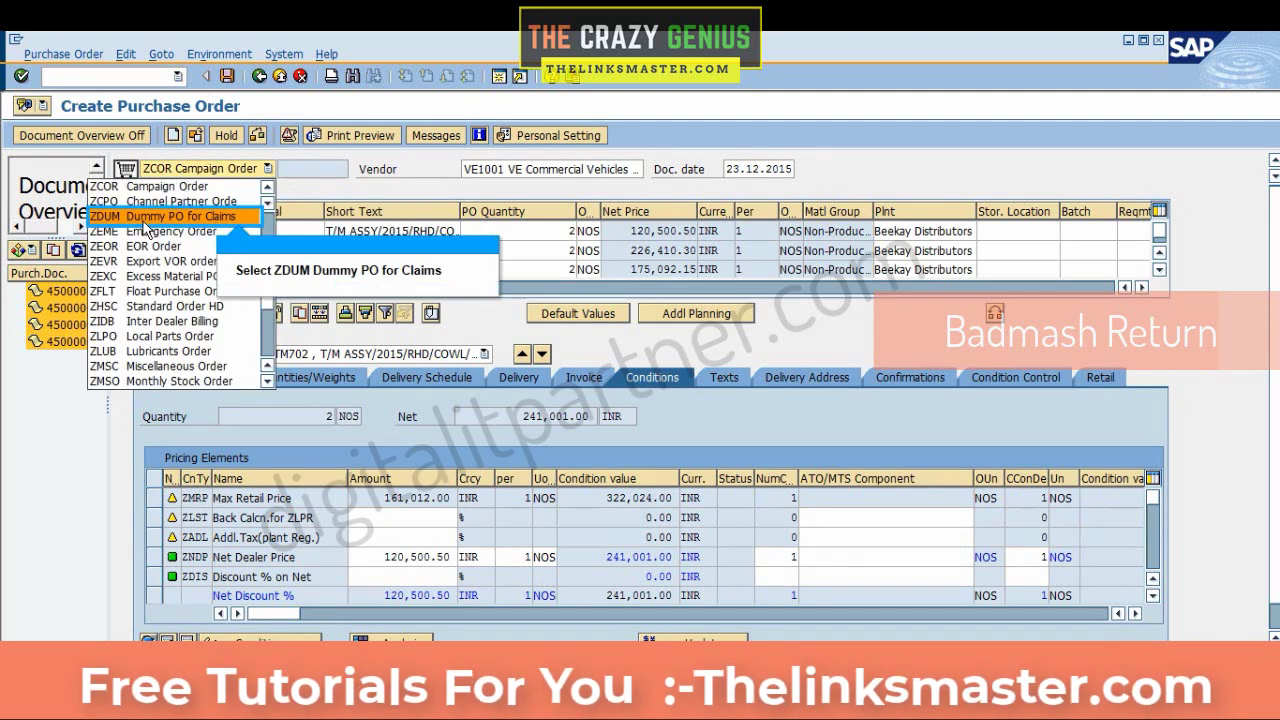
{"action": "left_click", "coordinate": [141, 218]}
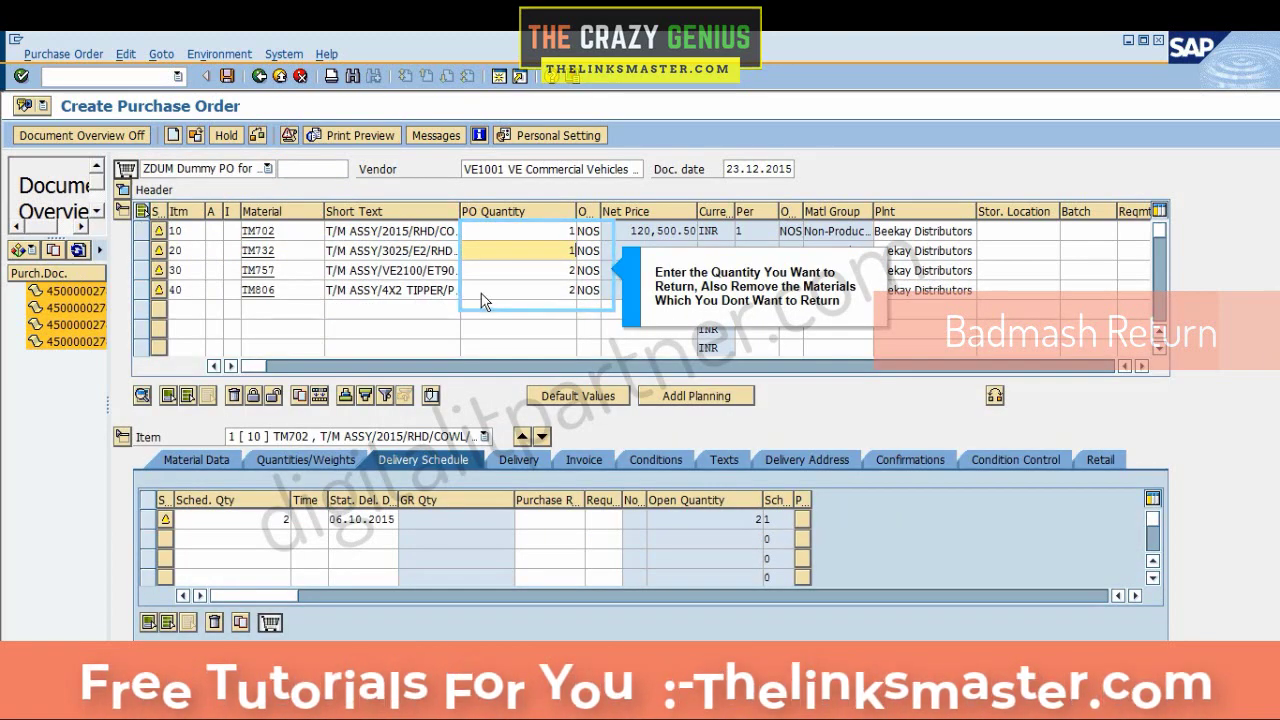
{"action": "left_click", "coordinate": [508, 300]}
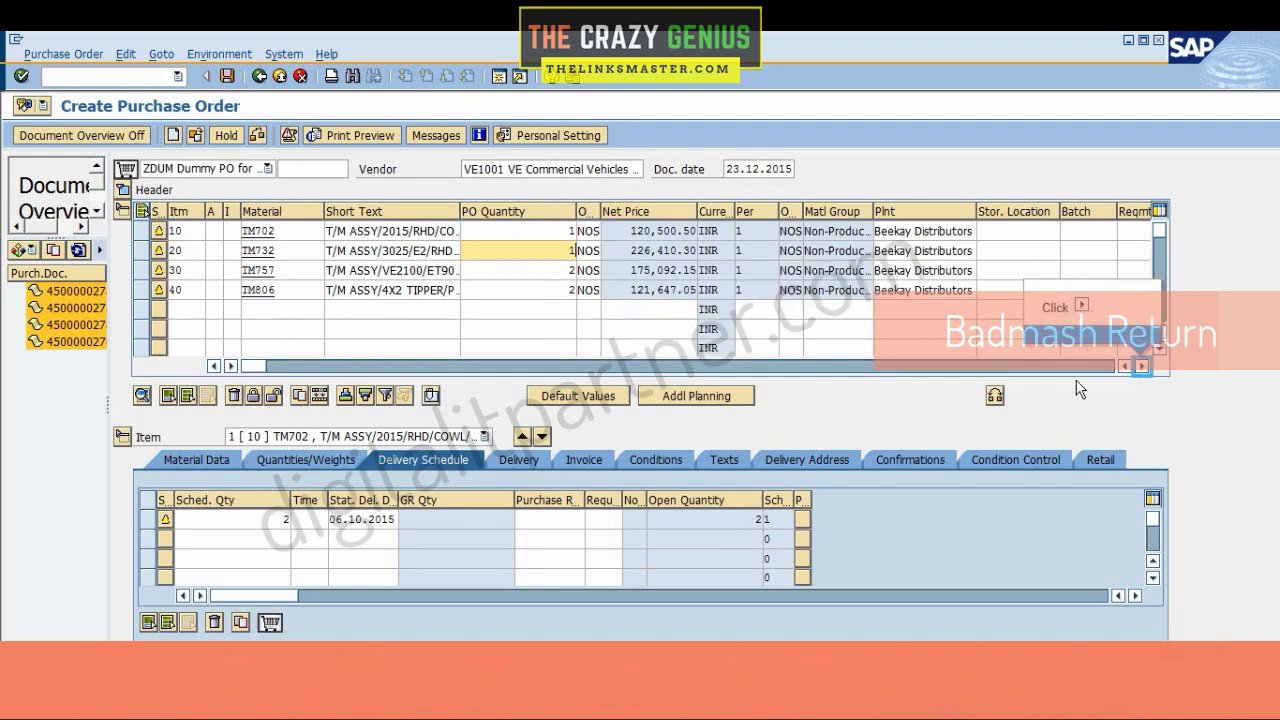
{"action": "left_click", "coordinate": [1141, 367]}
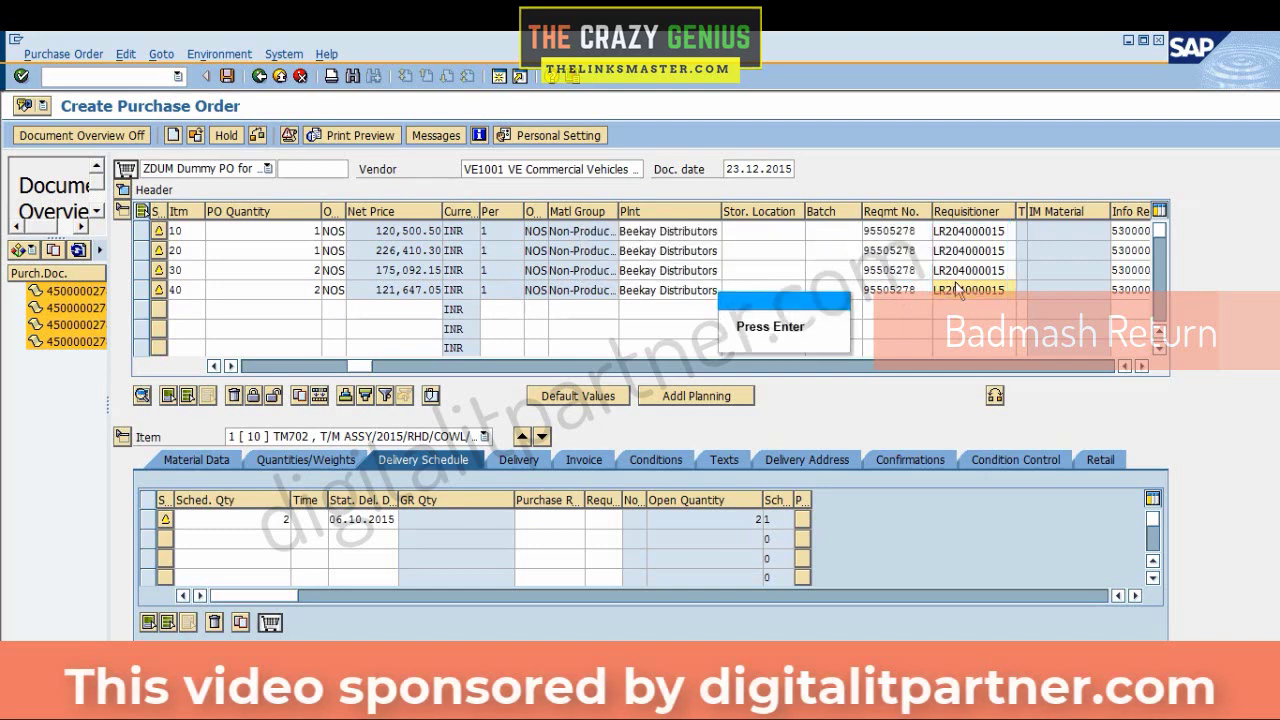
{"action": "key", "text": "Return"}
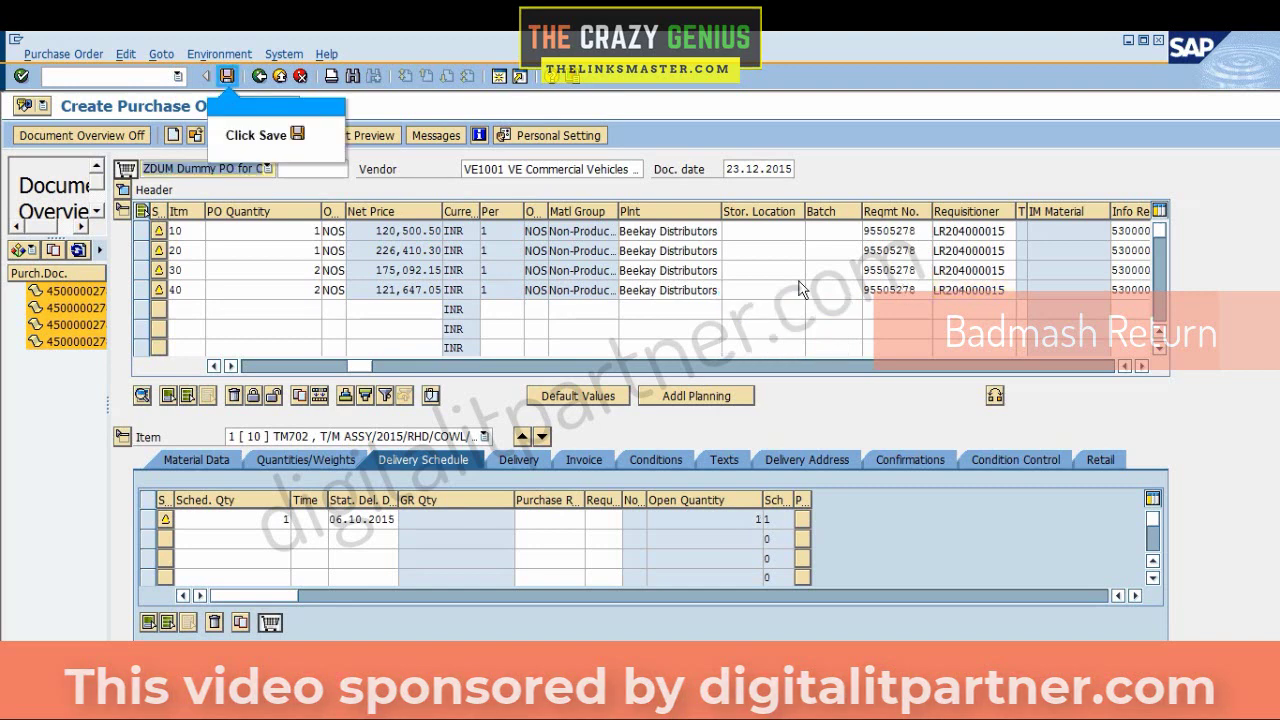
{"action": "left_click", "coordinate": [226, 78]}
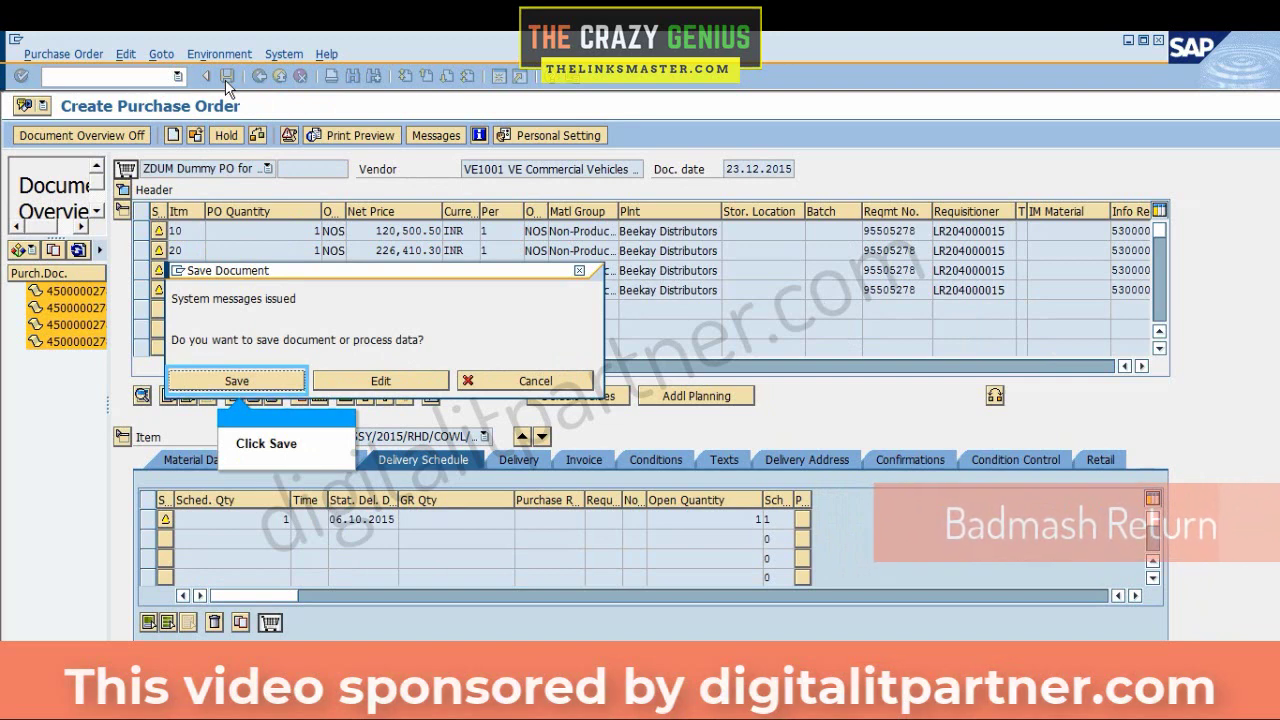
{"action": "left_click", "coordinate": [210, 387]}
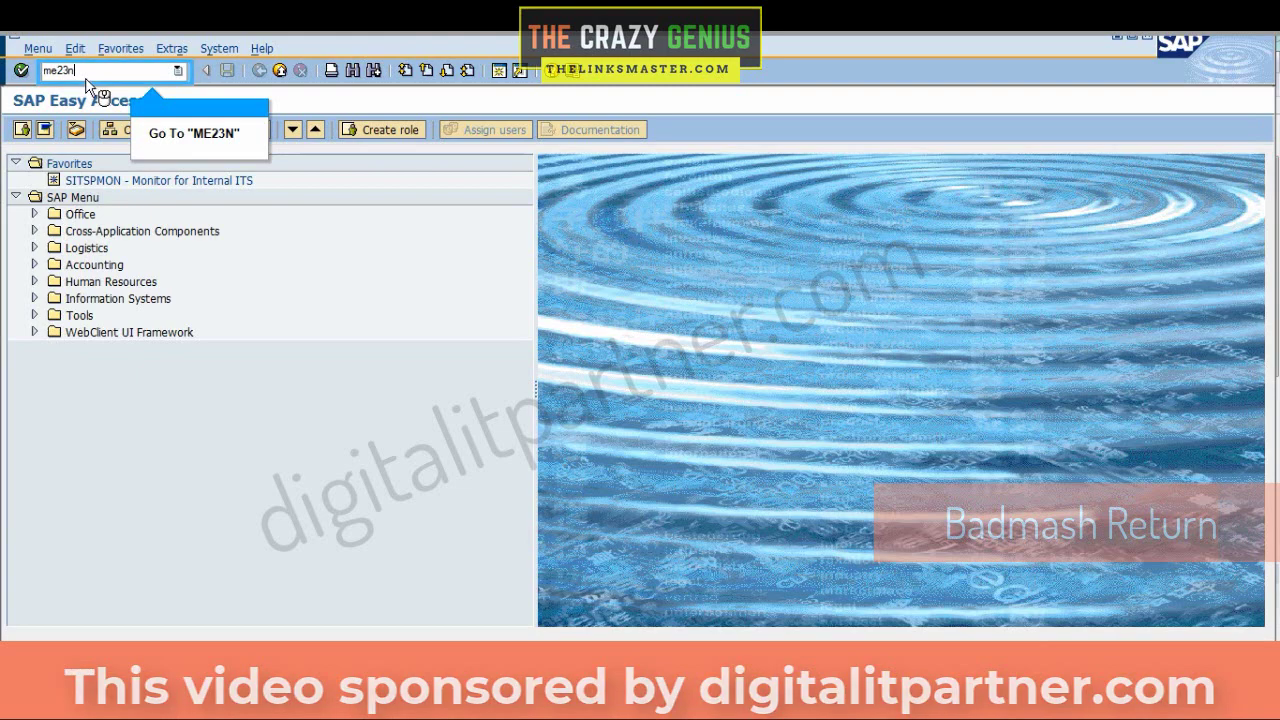
{"action": "key", "text": "Return"}
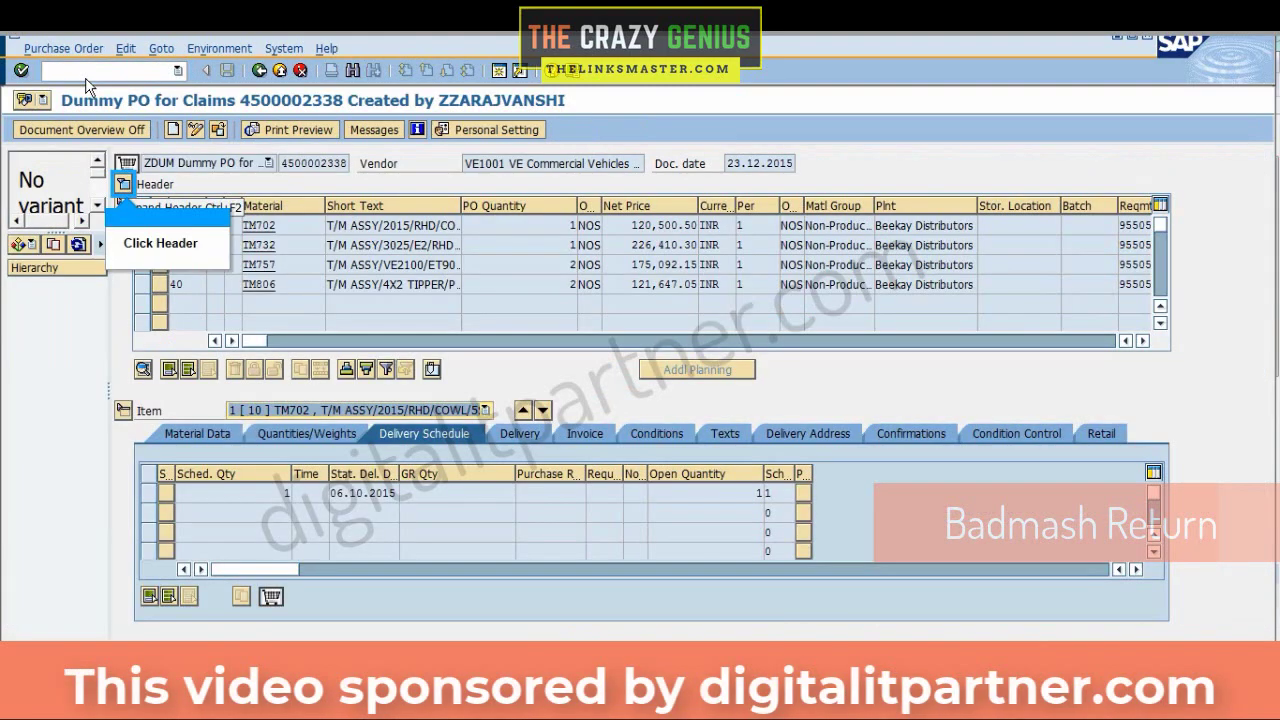
{"action": "left_click", "coordinate": [121, 186]}
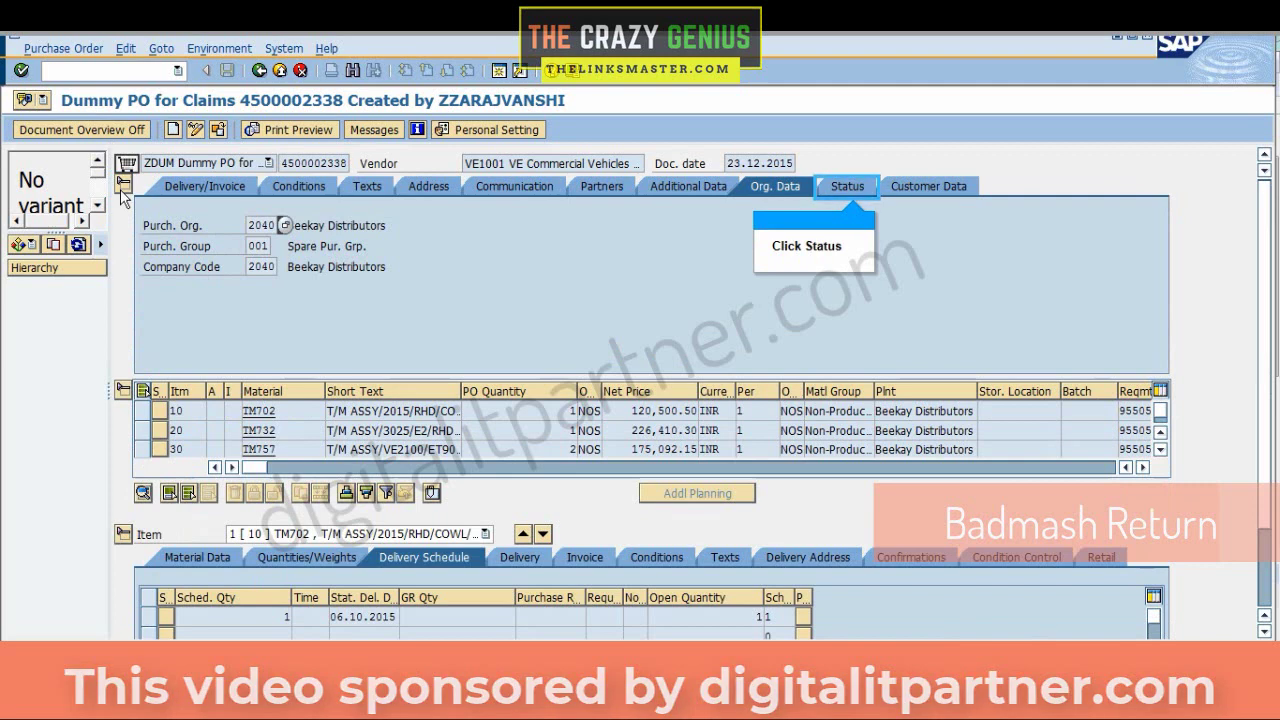
{"action": "left_click", "coordinate": [838, 198]}
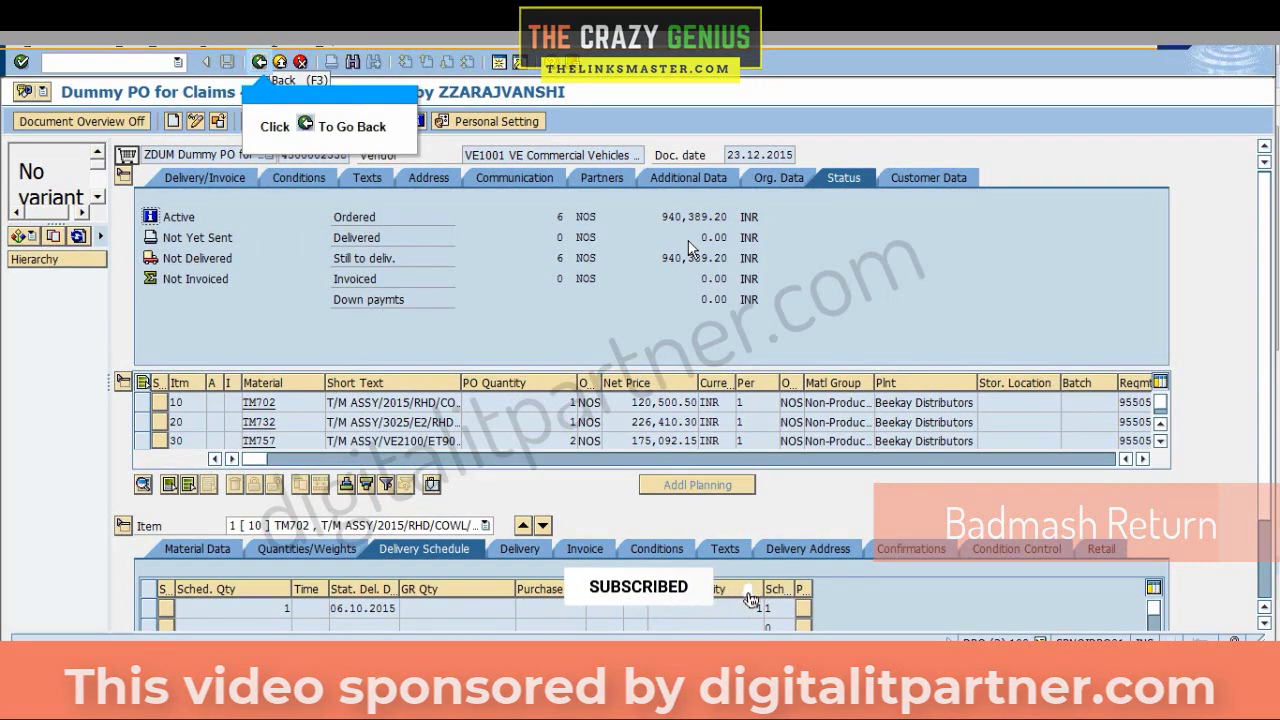
{"action": "left_click", "coordinate": [259, 66]}
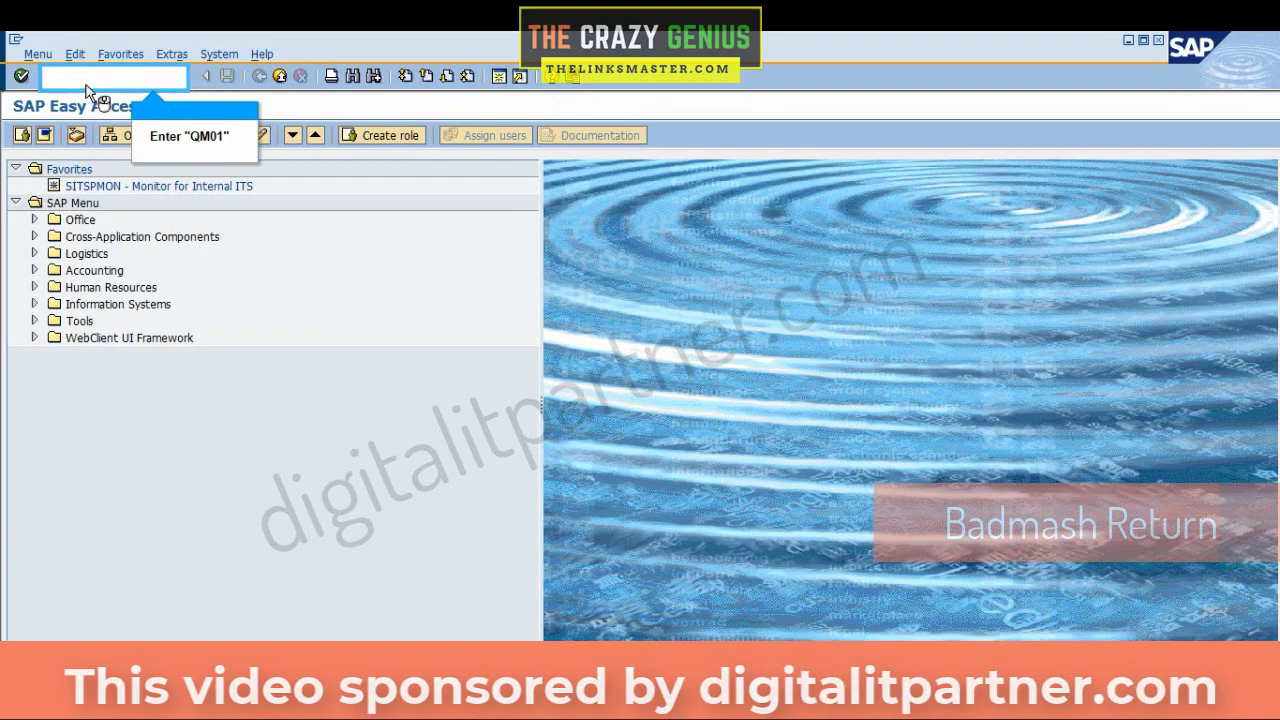
Start a new QM01 notification of type Y1 Transit Damage.
{"action": "type", "text": "qm01"}
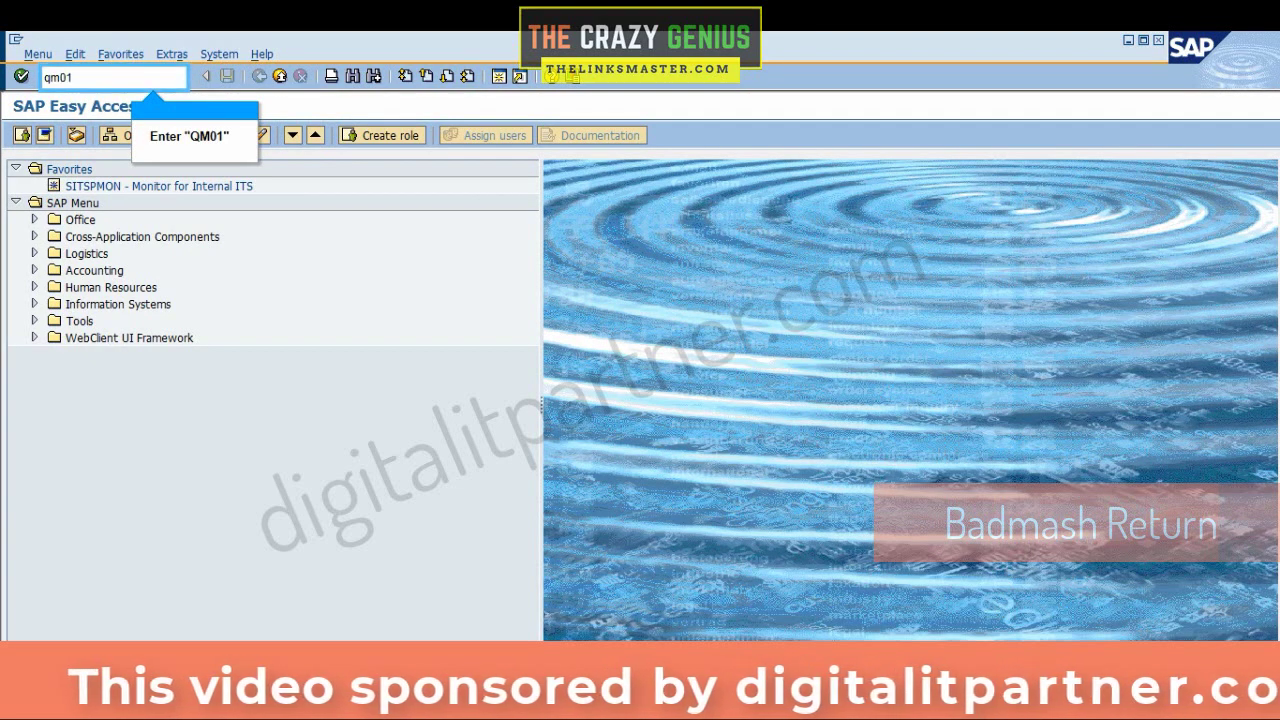
{"action": "key", "text": "Return"}
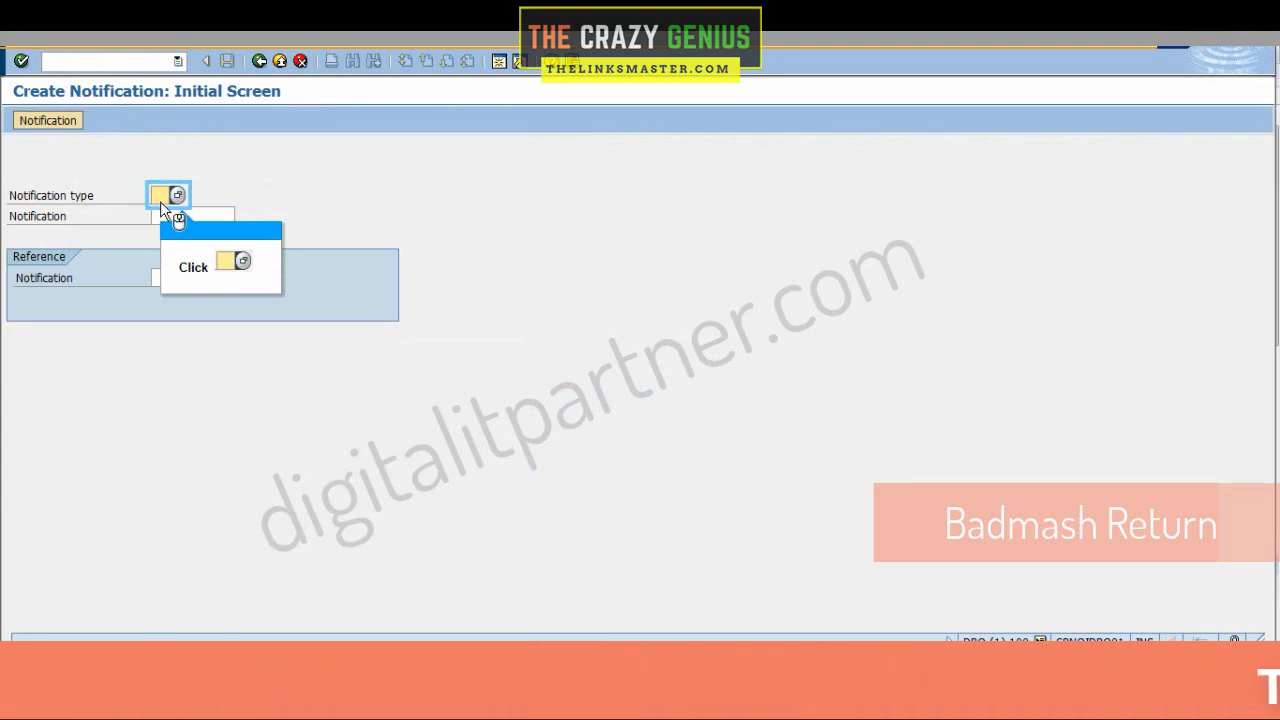
{"action": "key", "text": "F4"}
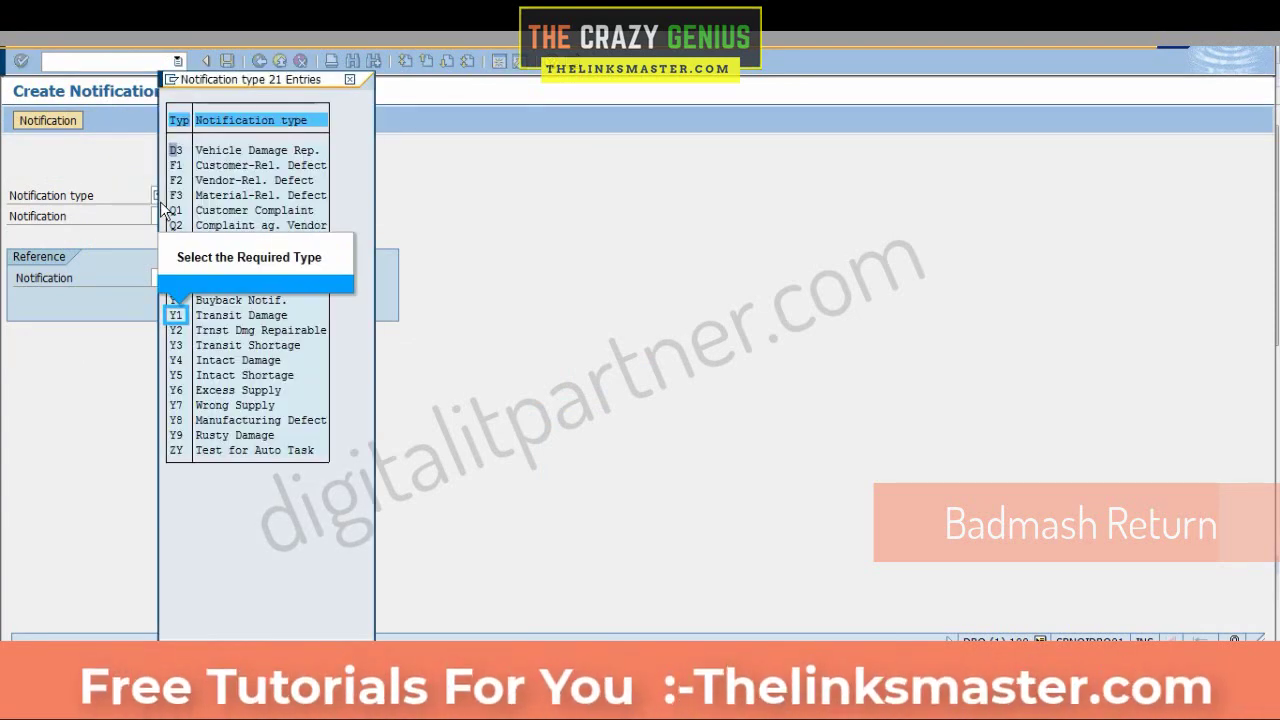
{"action": "double_click", "coordinate": [176, 318]}
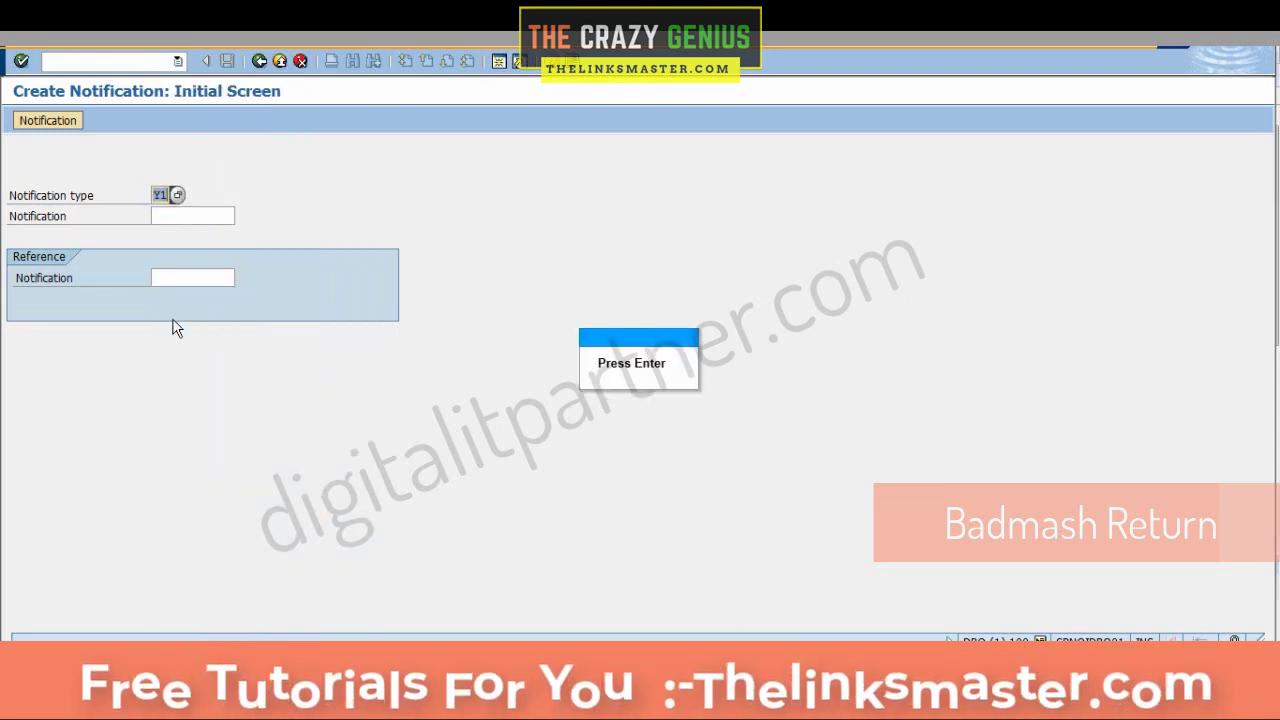
{"action": "key", "text": "Return"}
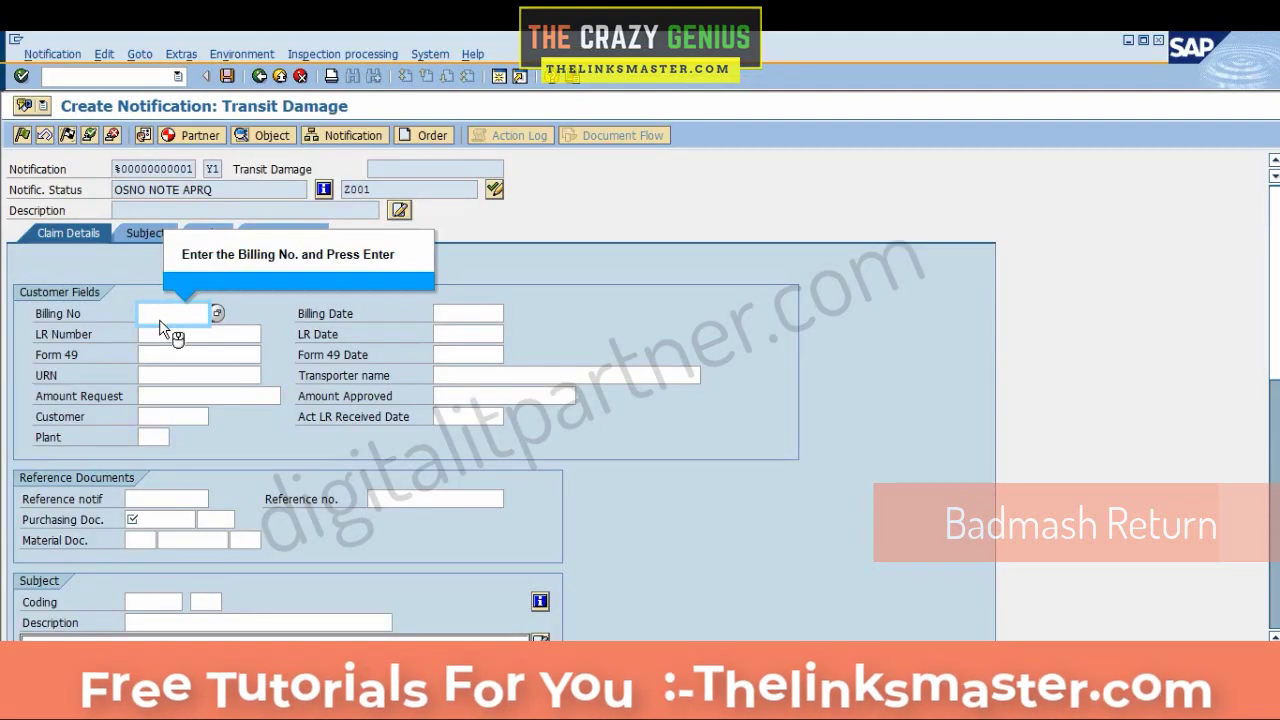
Enter billing number 95505278, pull in billing and LR details, and add URN 12345.
{"action": "left_click", "coordinate": [159, 316]}
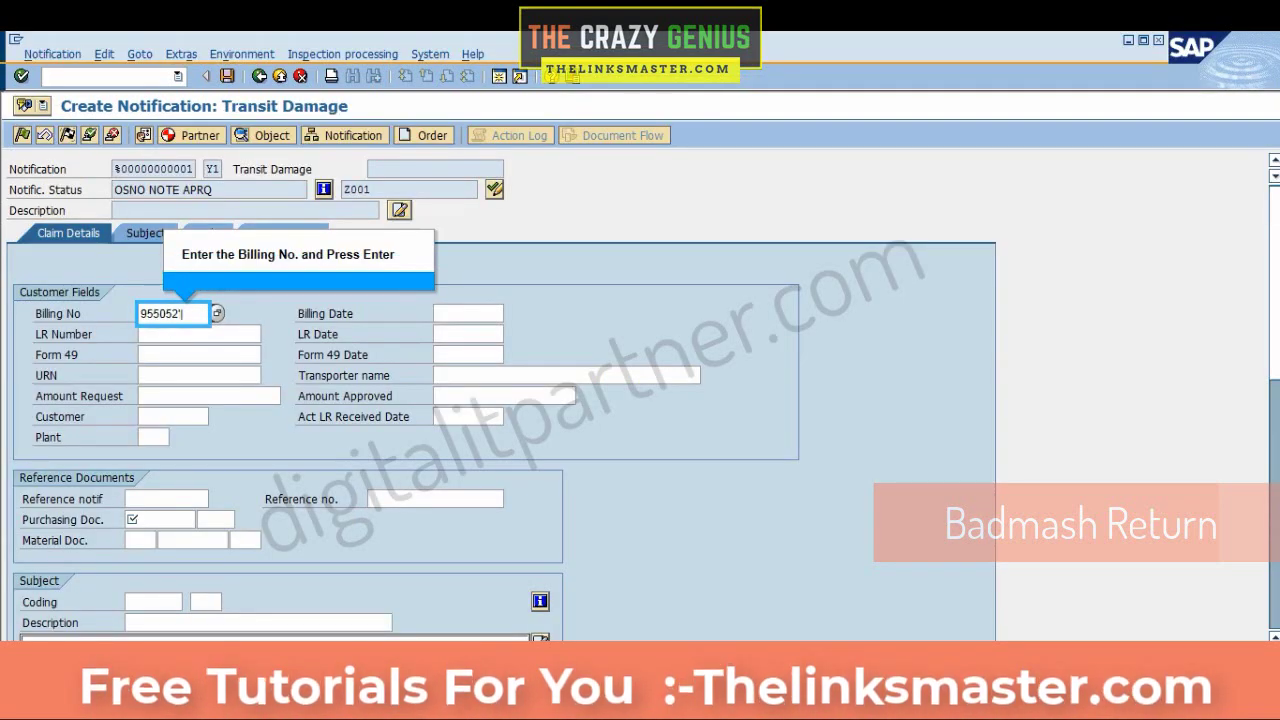
{"action": "type", "text": "95505278"}
{"action": "key", "text": "Return"}
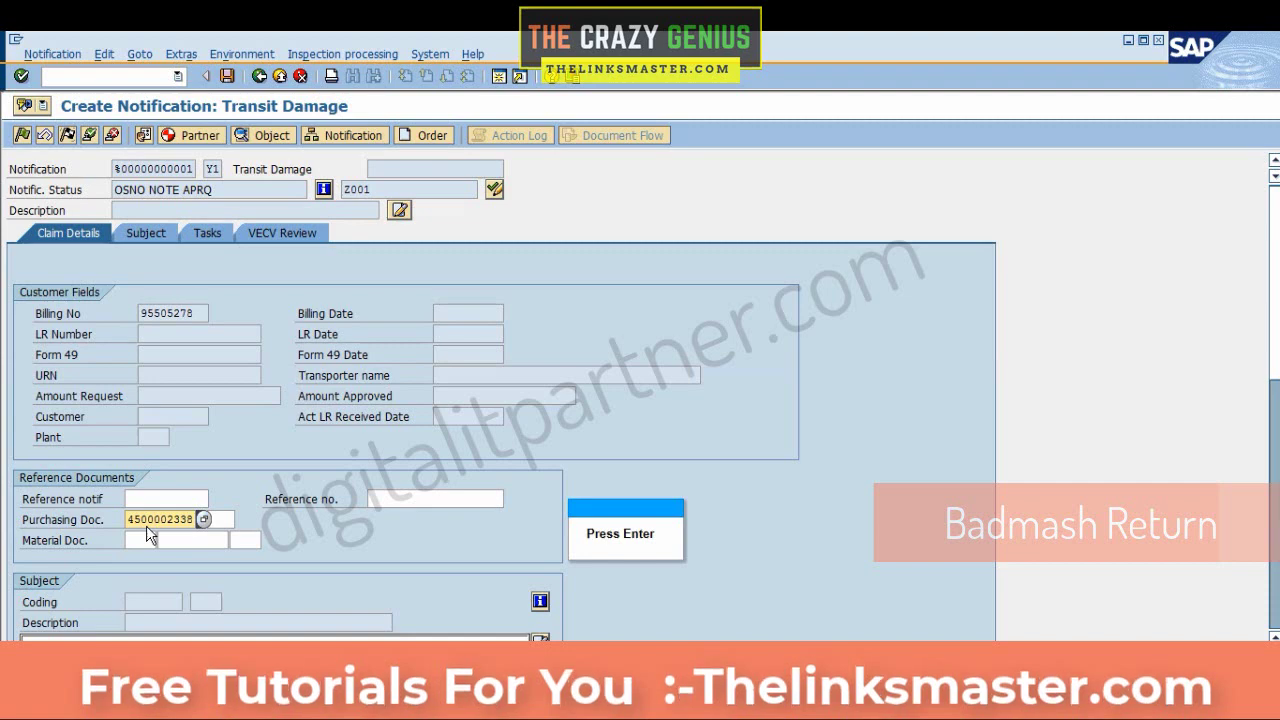
{"action": "key", "text": "Return"}
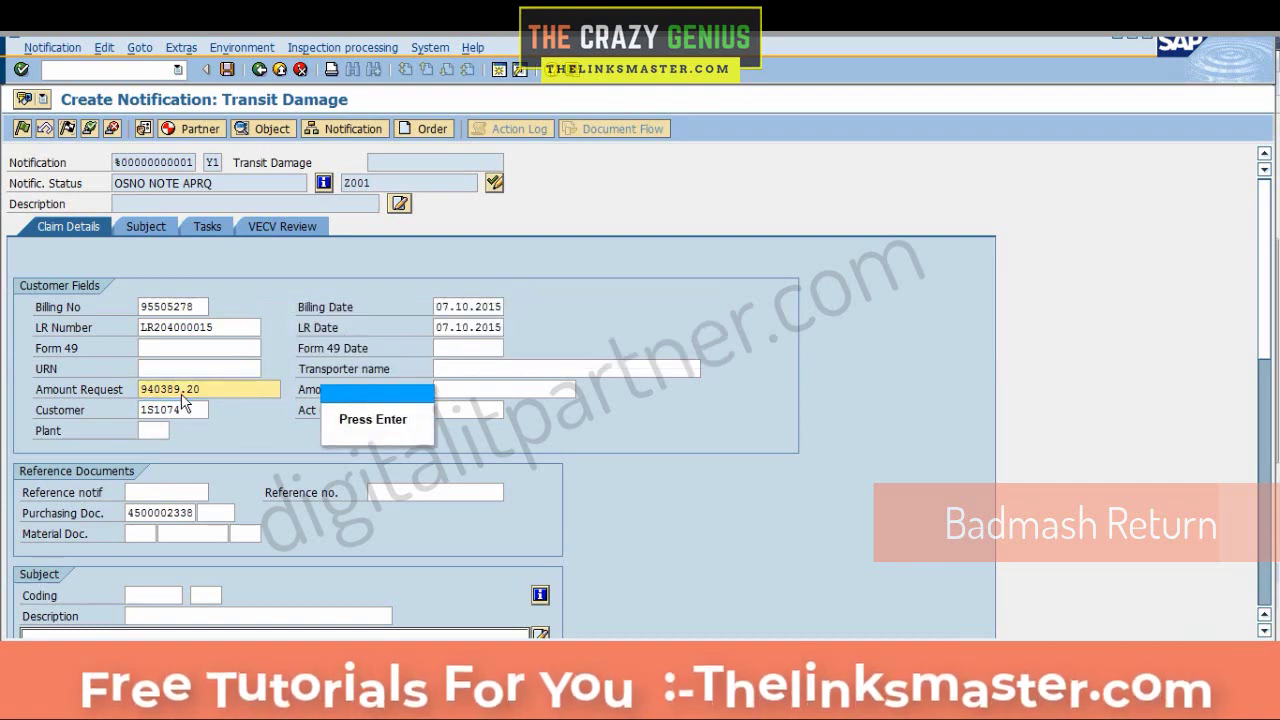
{"action": "key", "text": "Return"}
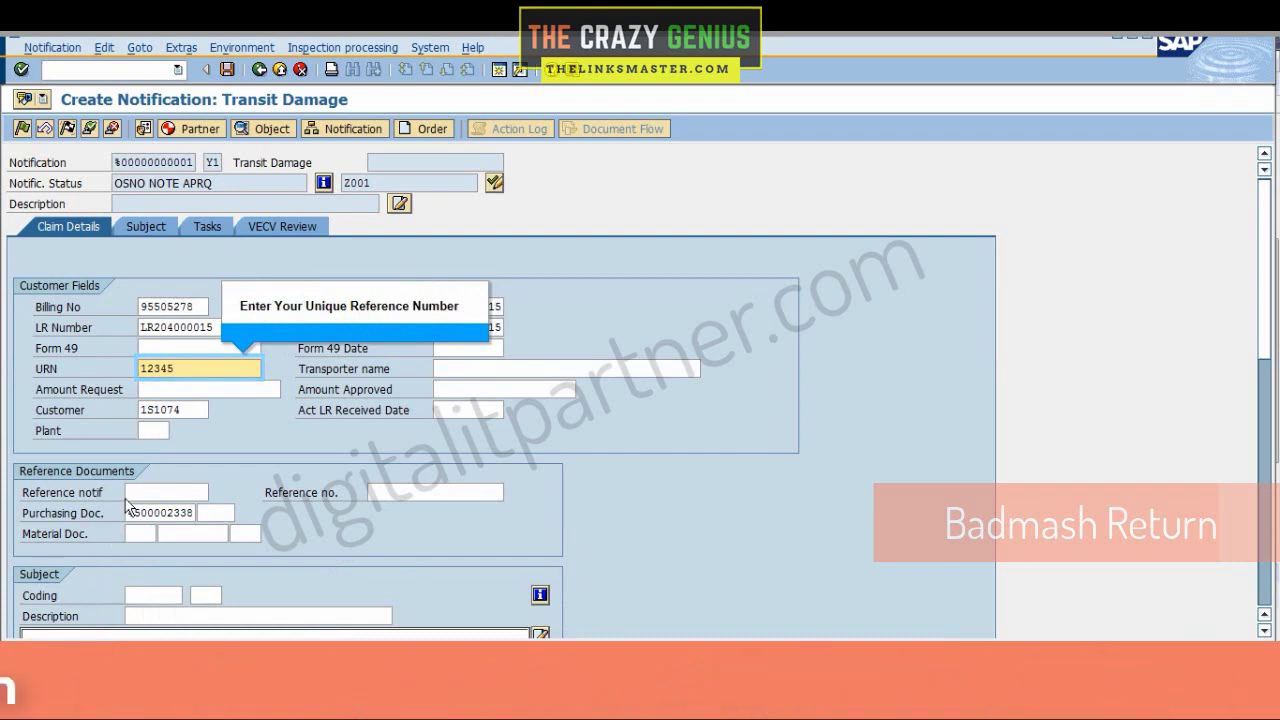
{"action": "left_click", "coordinate": [176, 374]}
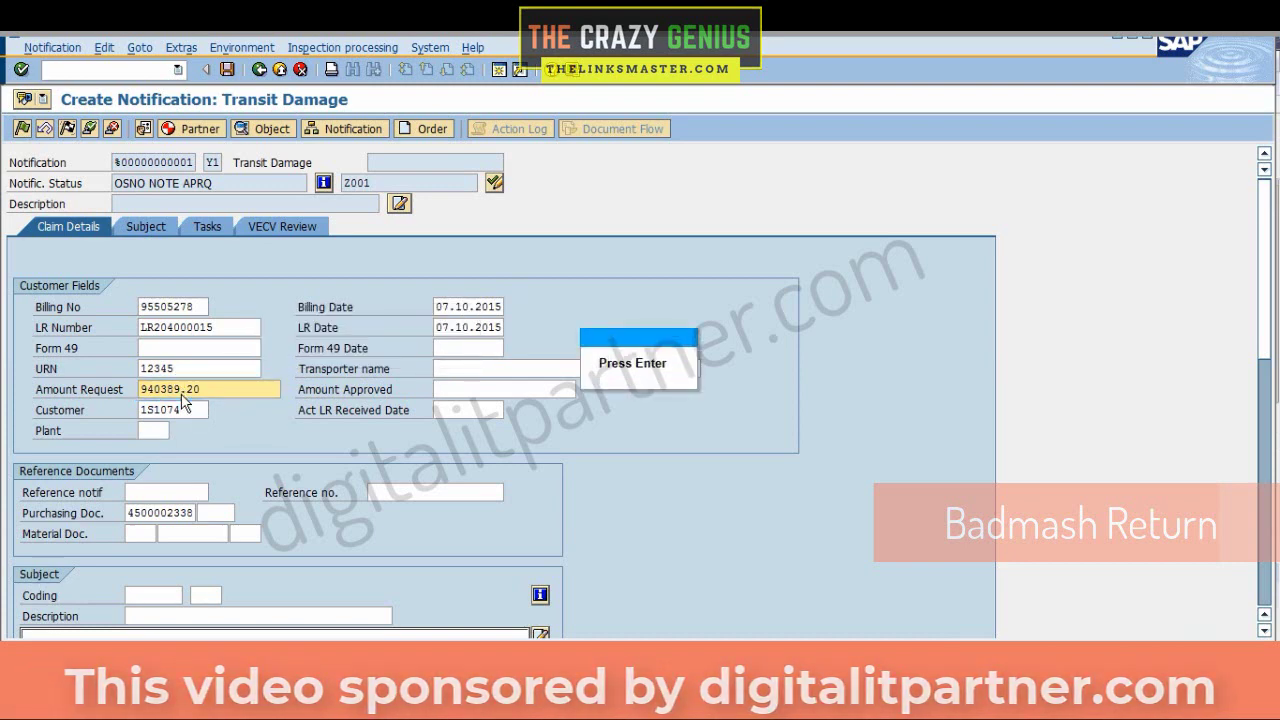
{"action": "key", "text": "Return"}
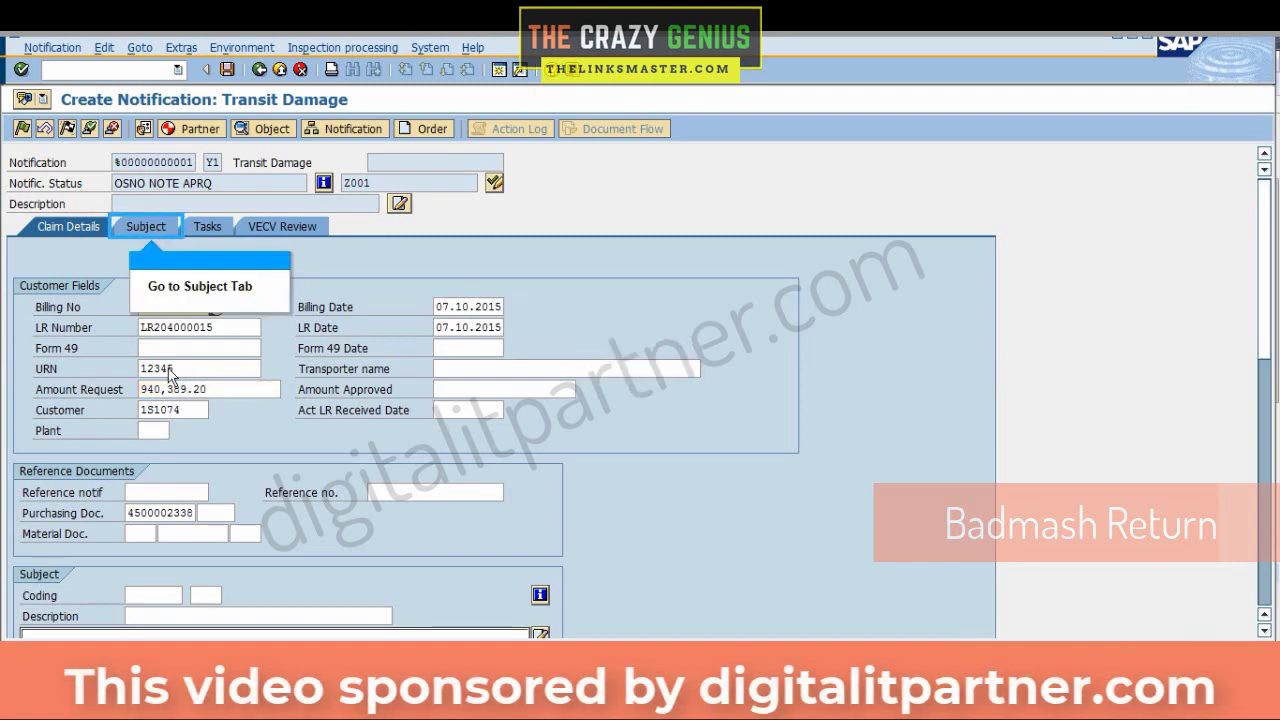
Set the priority to 1-Very high on the Subject tab and save.
{"action": "left_click", "coordinate": [133, 232]}
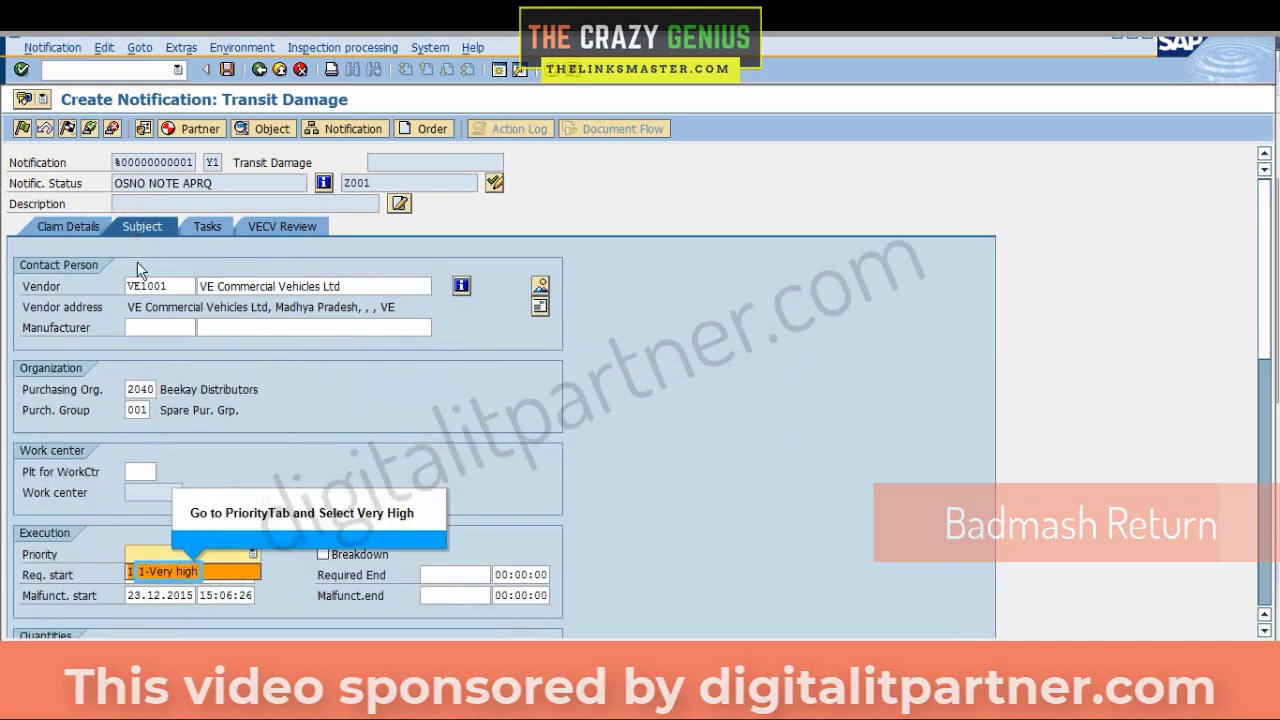
{"action": "left_click", "coordinate": [157, 576]}
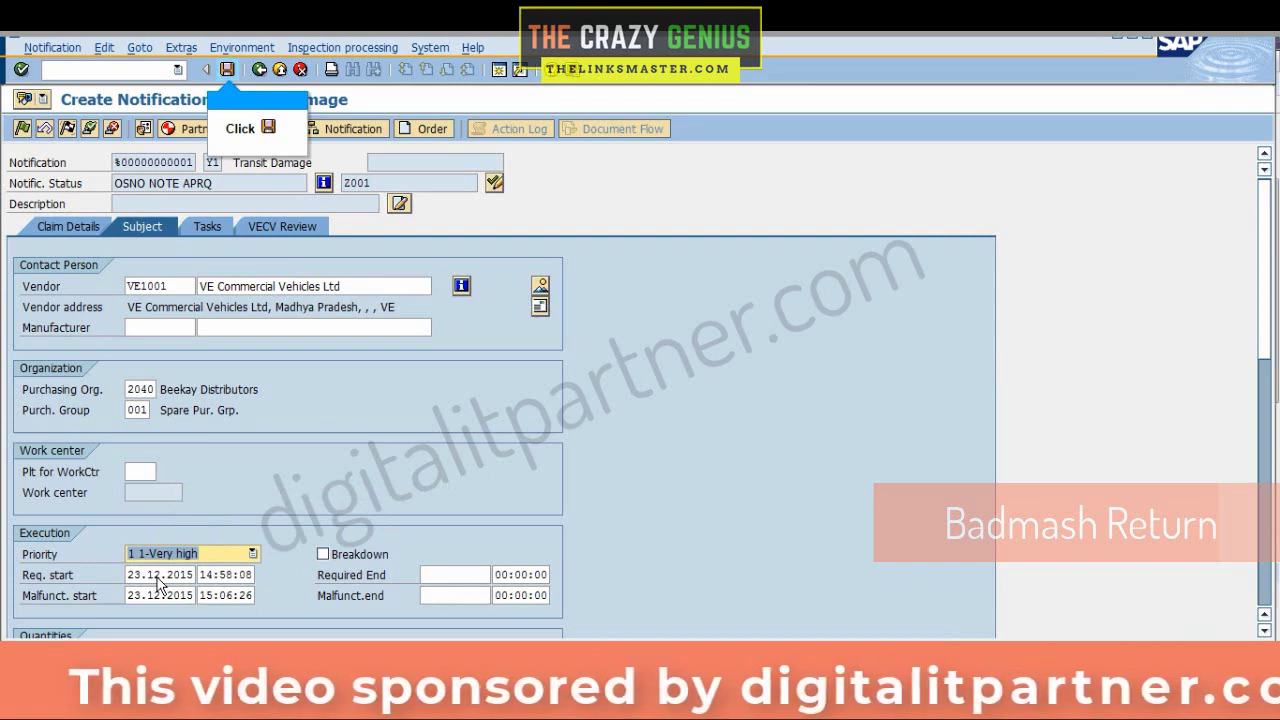
{"action": "left_click", "coordinate": [227, 70]}
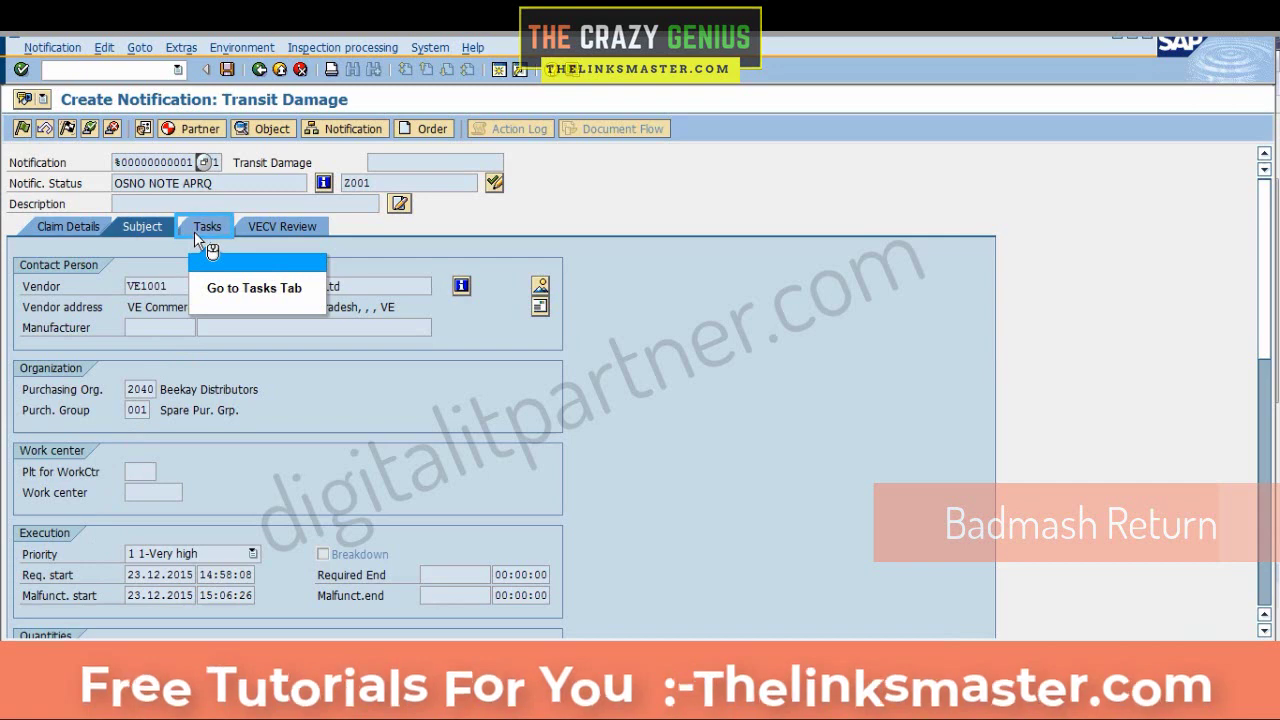
Determine the standard claim tasks on the Tasks tab and save the notification.
{"action": "left_click", "coordinate": [205, 228]}
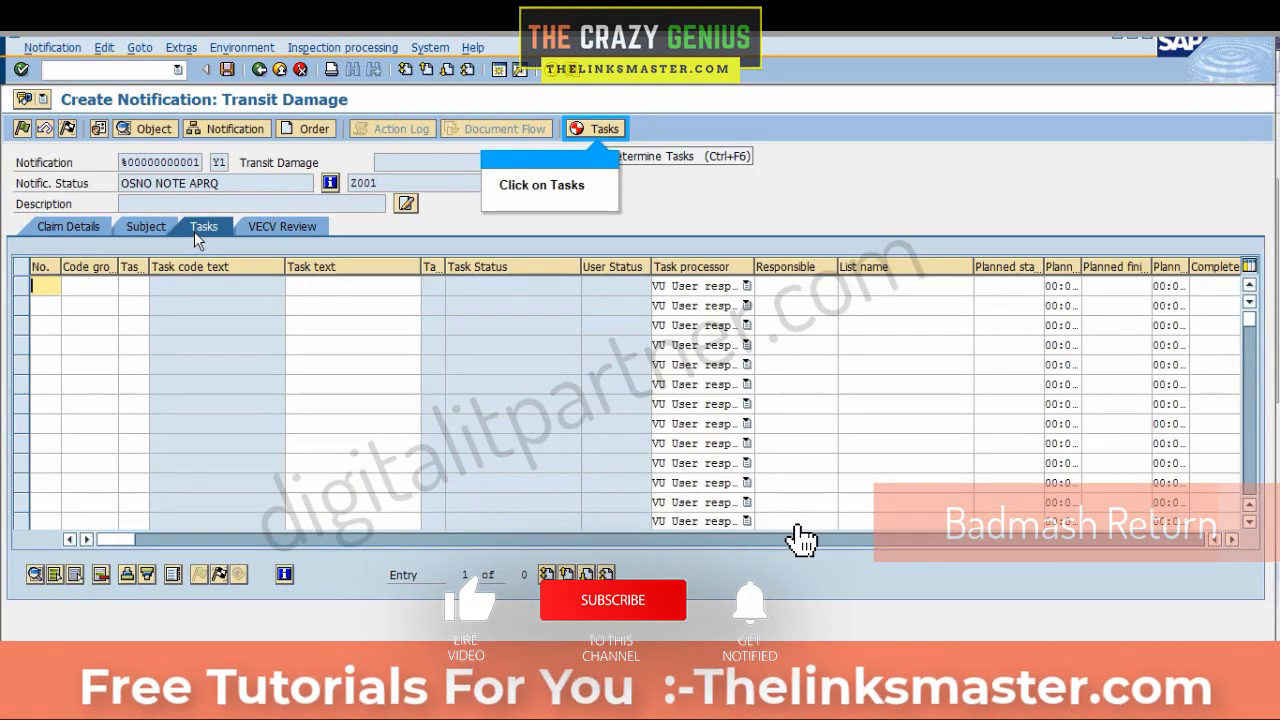
{"action": "left_click", "coordinate": [586, 138]}
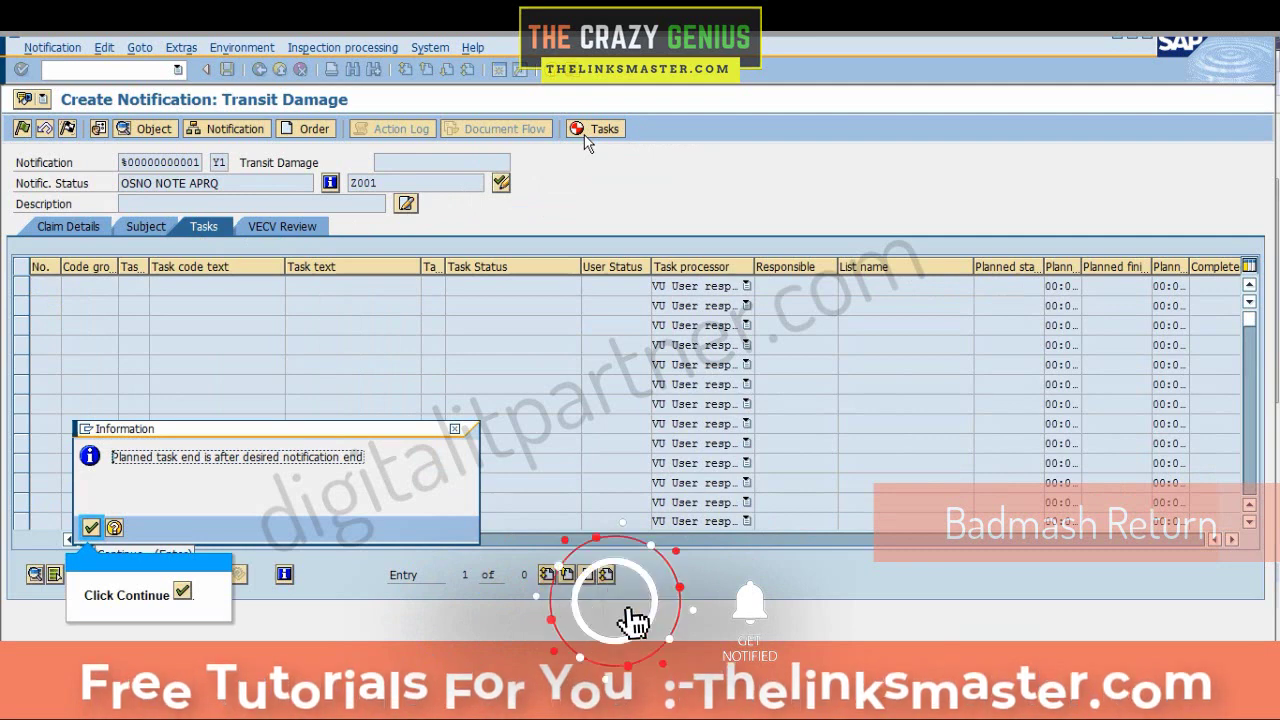
{"action": "left_click", "coordinate": [91, 529]}
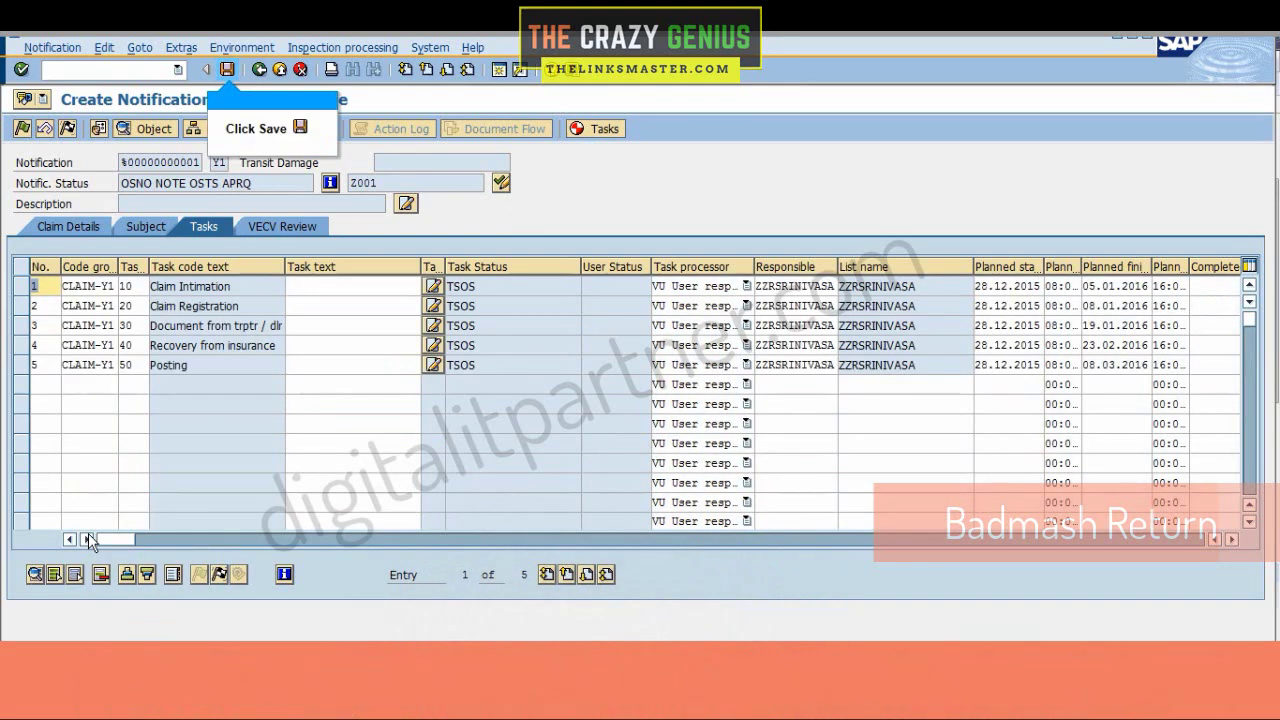
{"action": "left_click", "coordinate": [227, 70]}
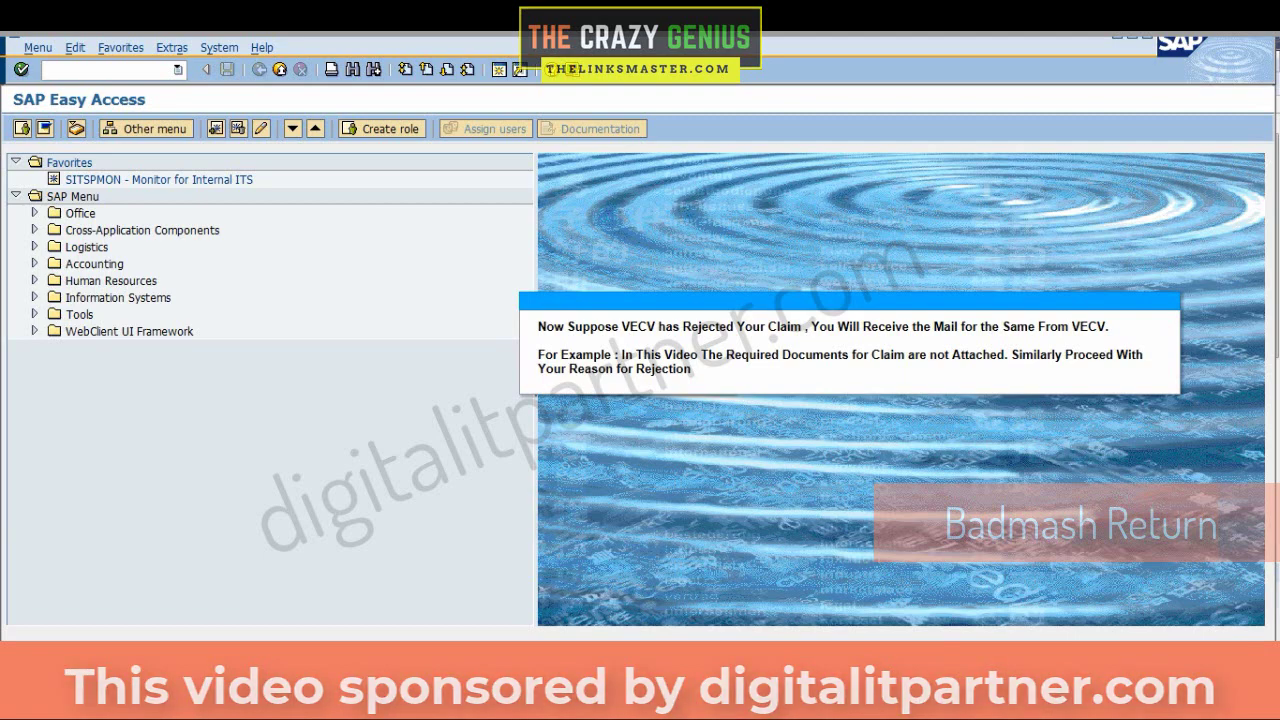
{"action": "type", "text": "qm02"}
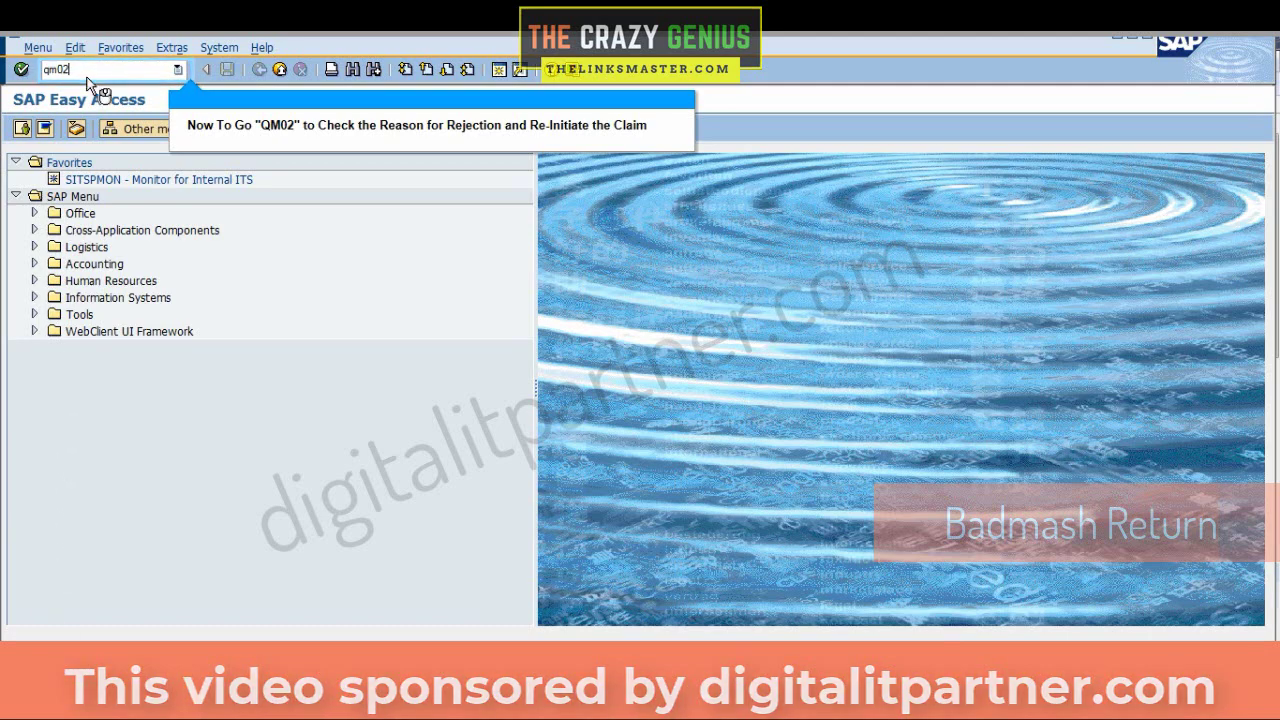
Open the saved notification in QM02 and read its rejection note requesting documents.
{"action": "key", "text": "Return"}
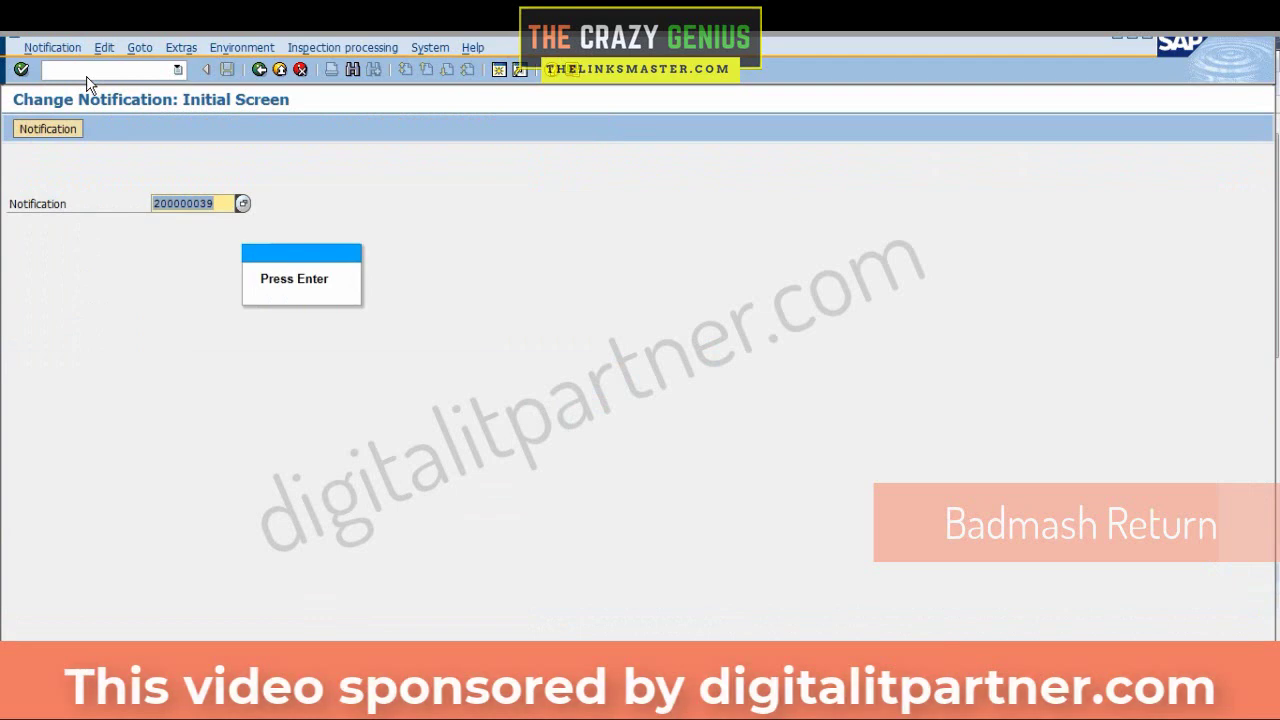
{"action": "key", "text": "Return"}
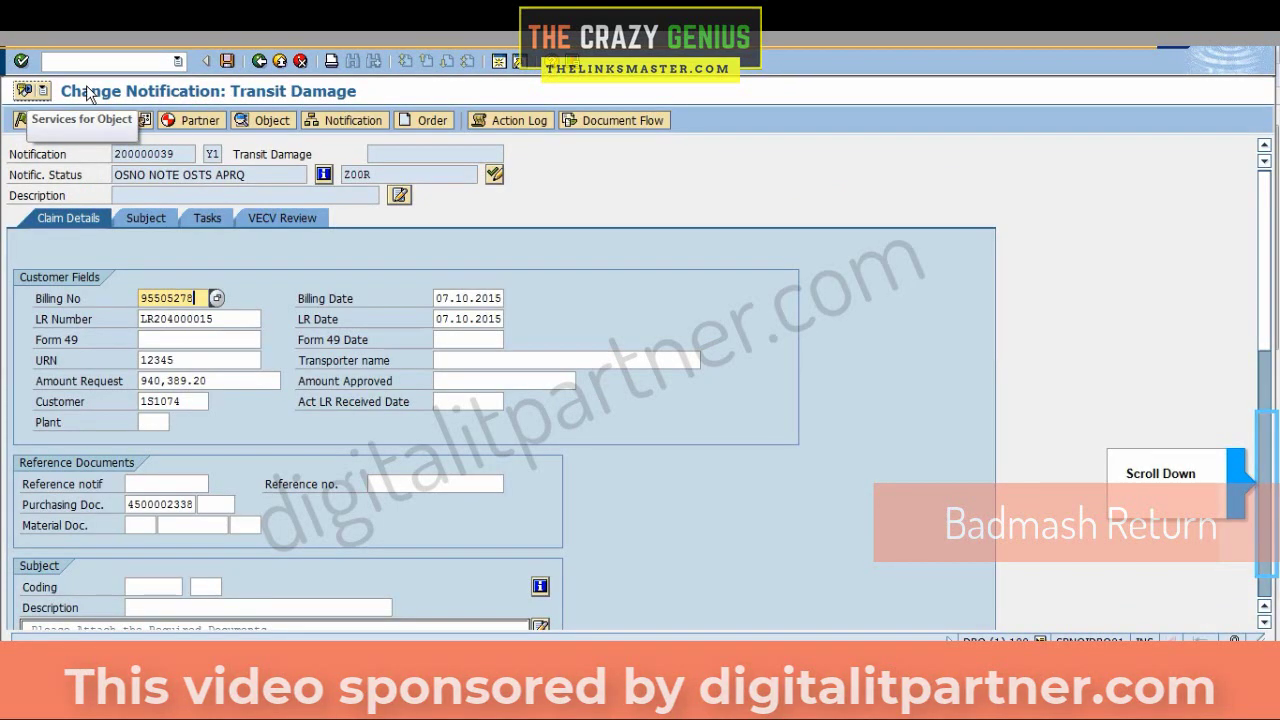
{"action": "left_click", "coordinate": [1259, 550]}
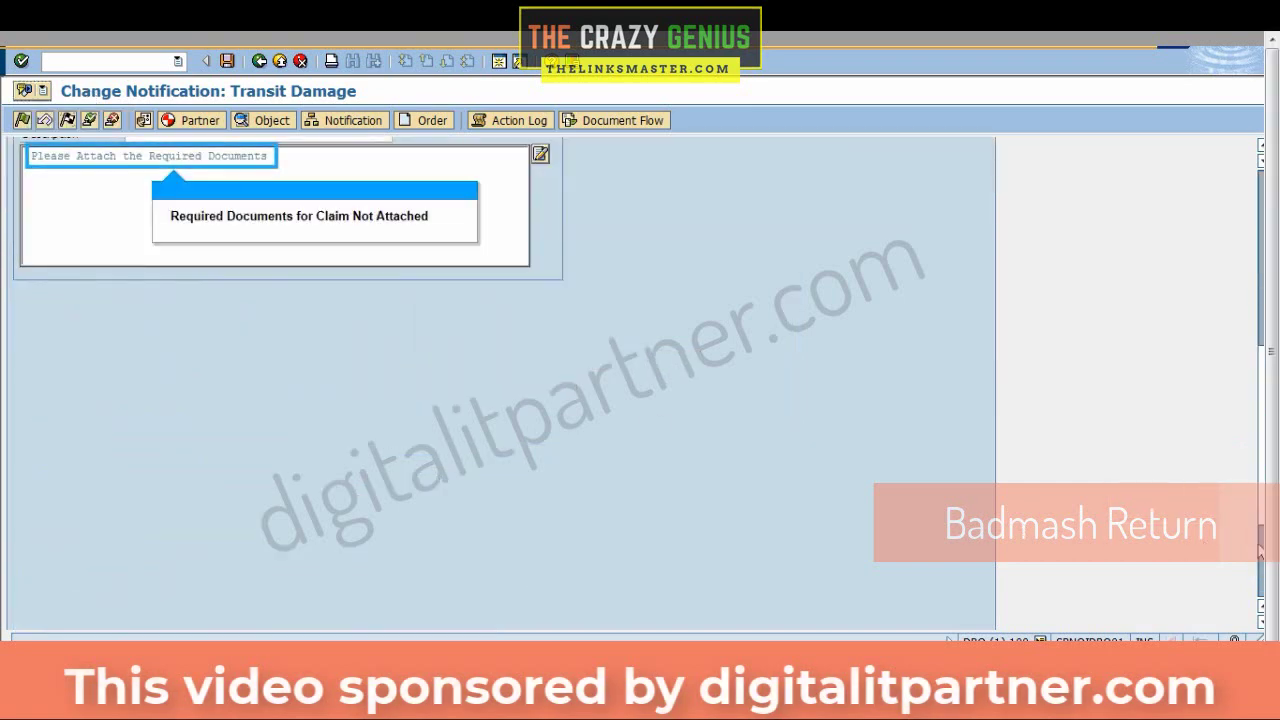
{"action": "left_click", "coordinate": [102, 168]}
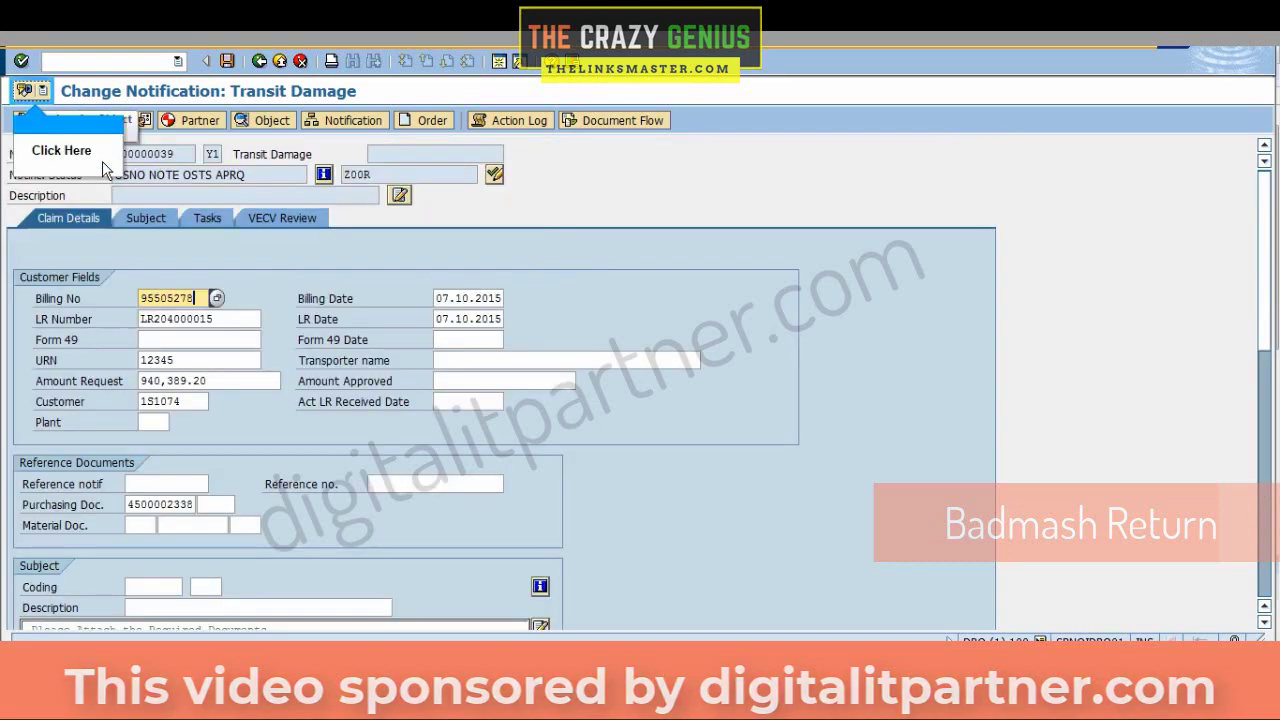
Attach the required claim document to the quality notification through Services for Object.
{"action": "left_click", "coordinate": [24, 91]}
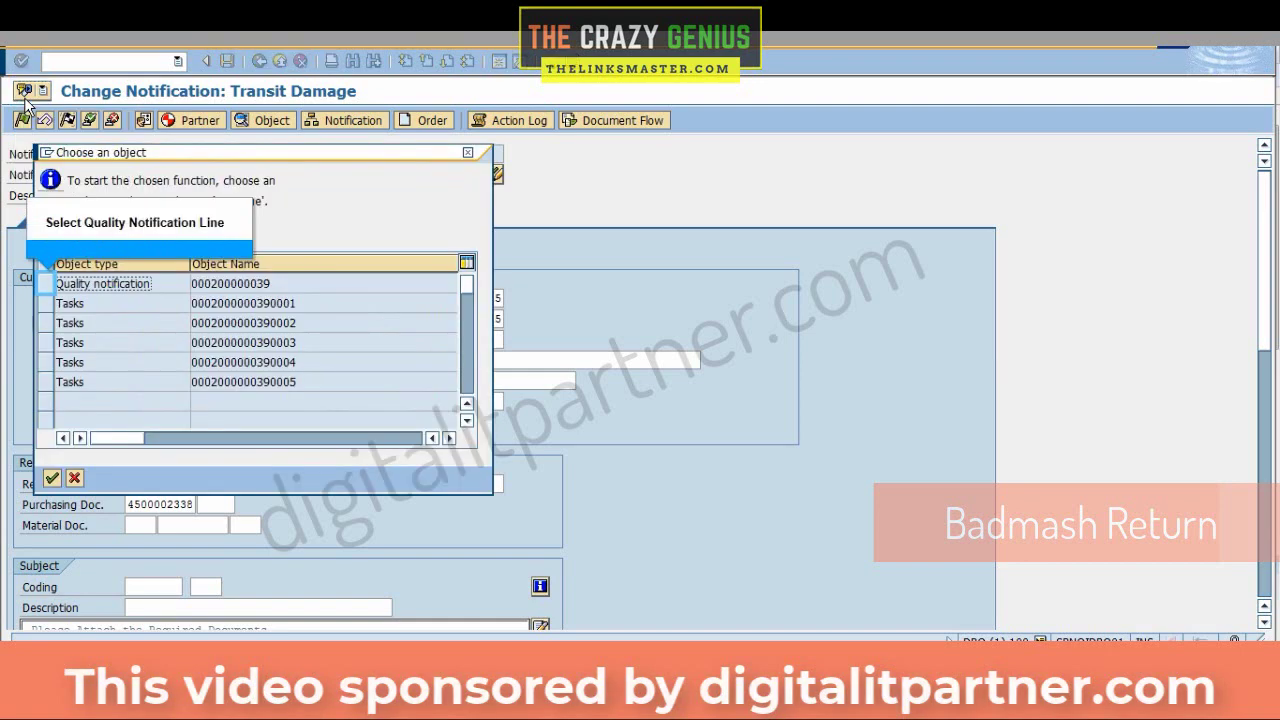
{"action": "left_click", "coordinate": [44, 290]}
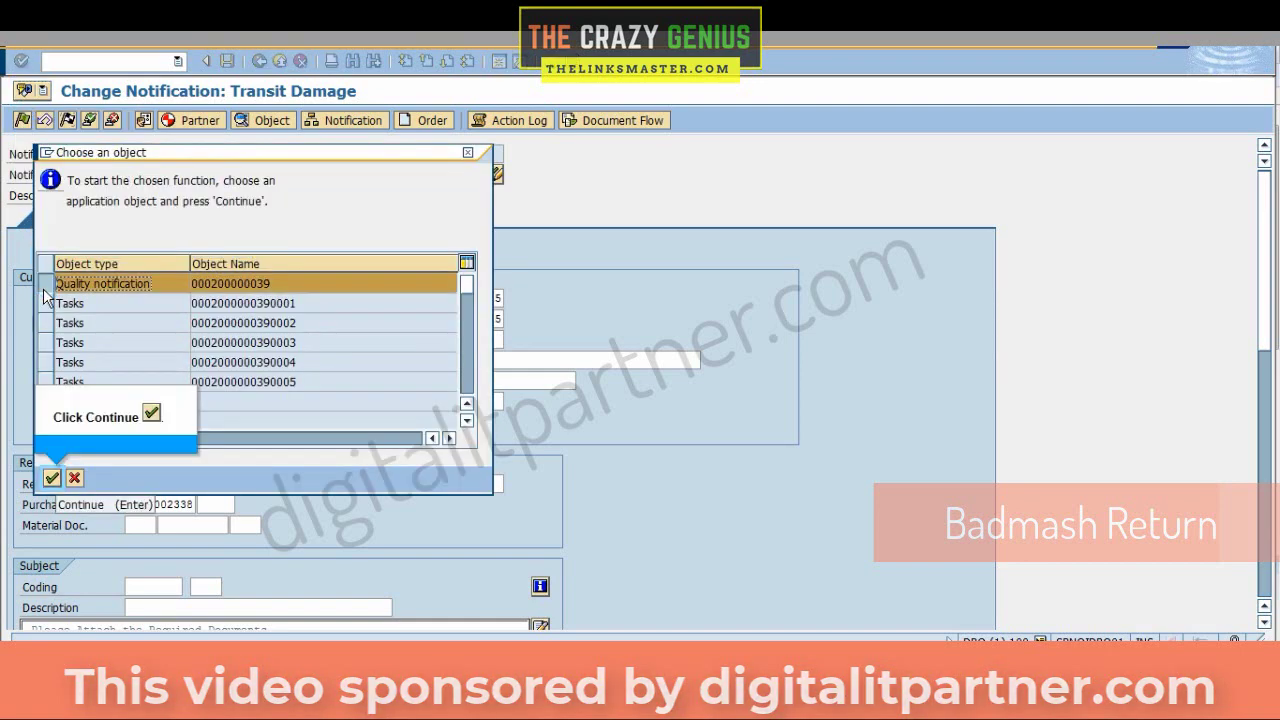
{"action": "left_click", "coordinate": [52, 478]}
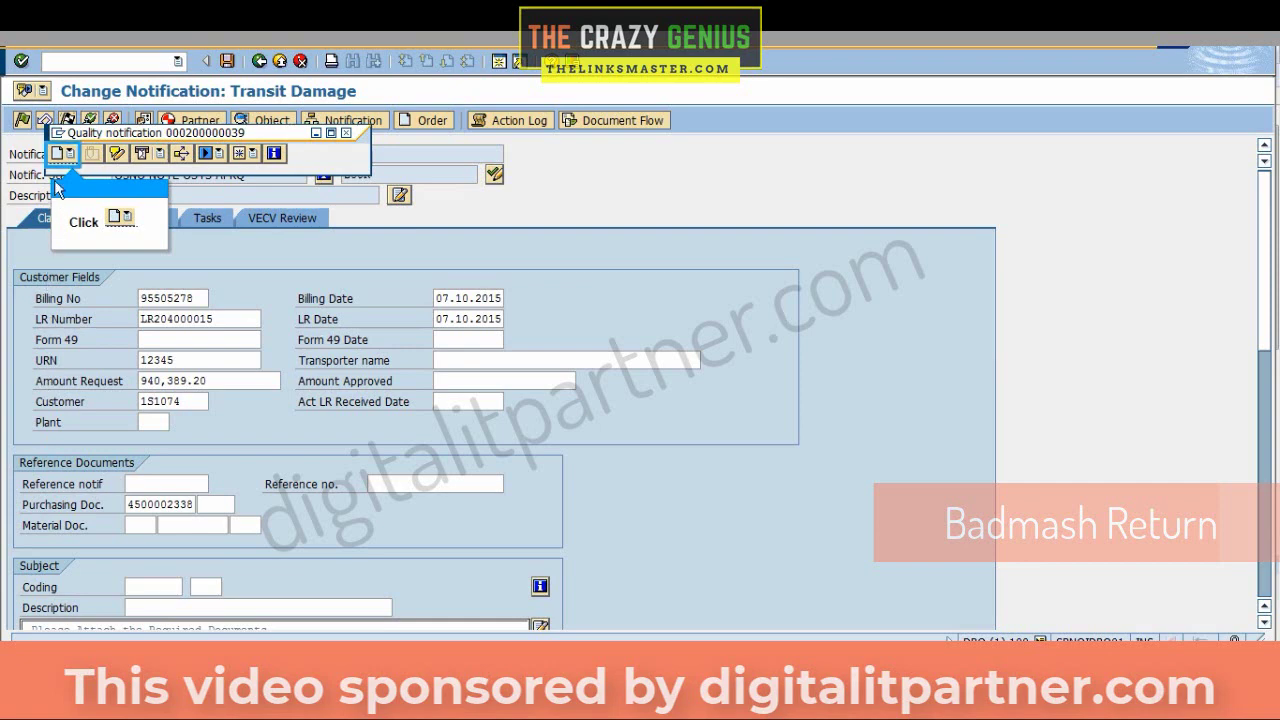
{"action": "left_click", "coordinate": [57, 160]}
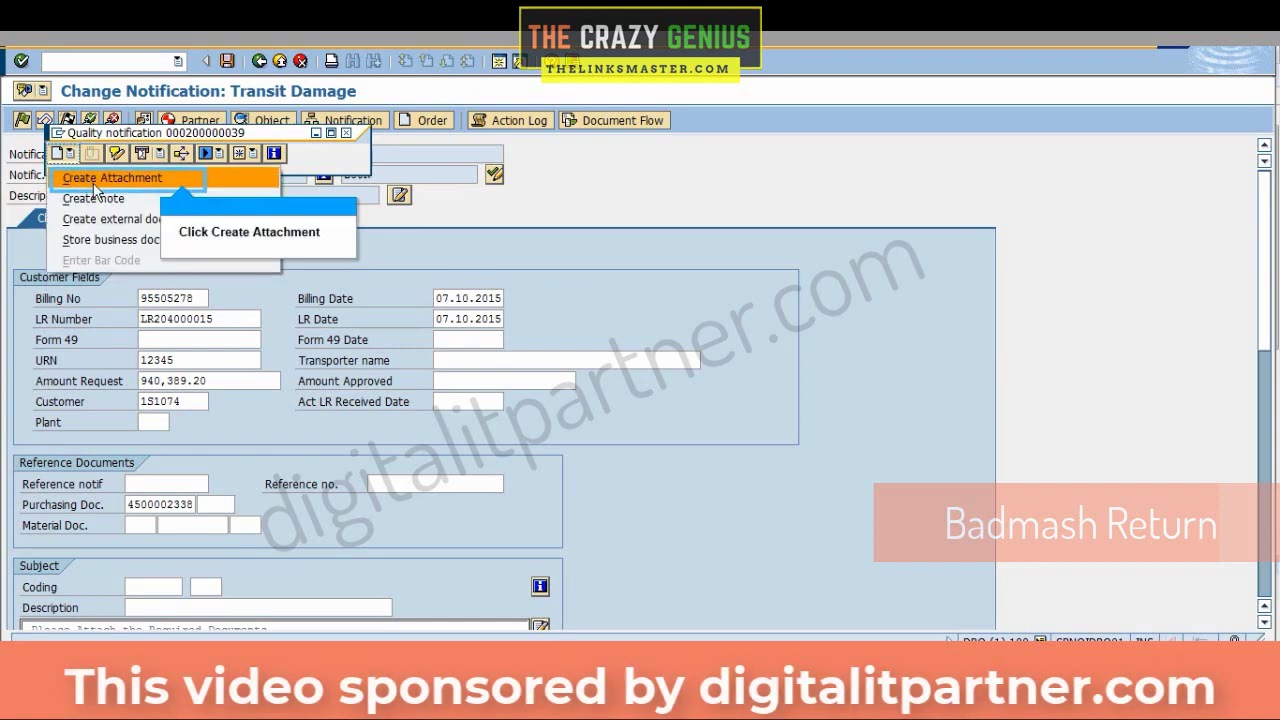
{"action": "left_click", "coordinate": [98, 182]}
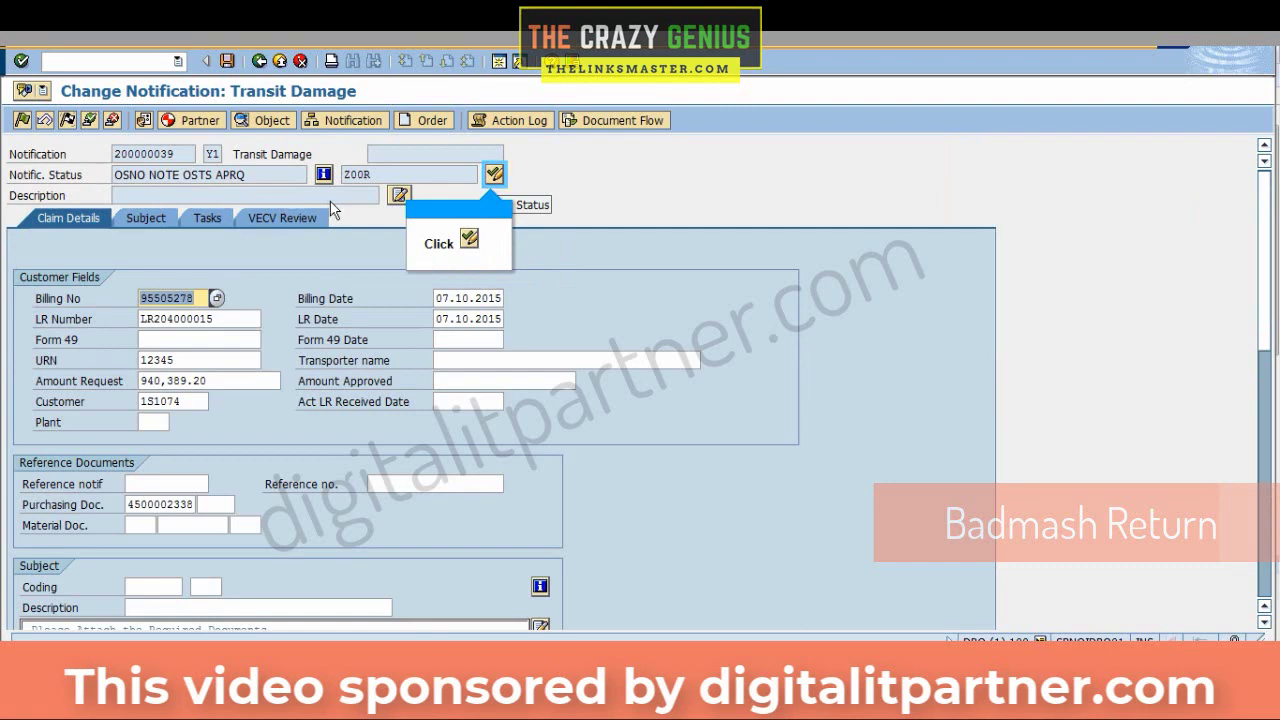
Set the notification's user status to 17 Z0CR Claim Reinitiated.
{"action": "left_click", "coordinate": [493, 176]}
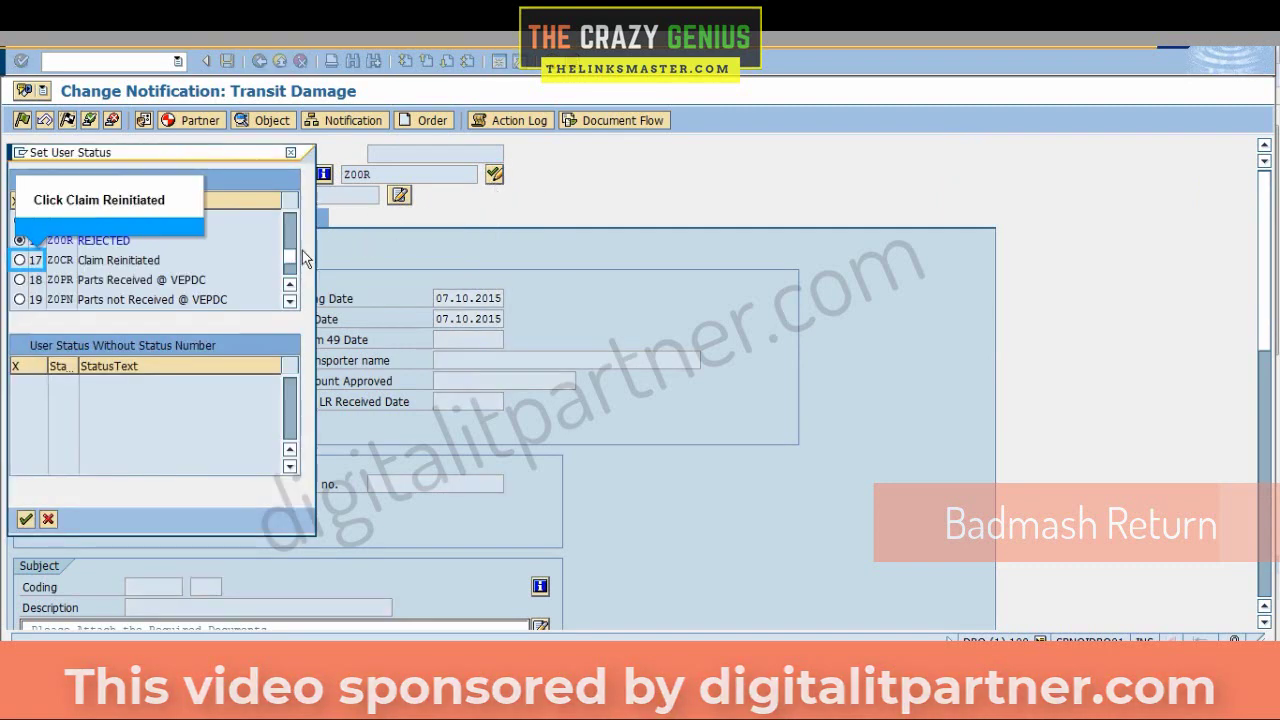
{"action": "left_click", "coordinate": [20, 261]}
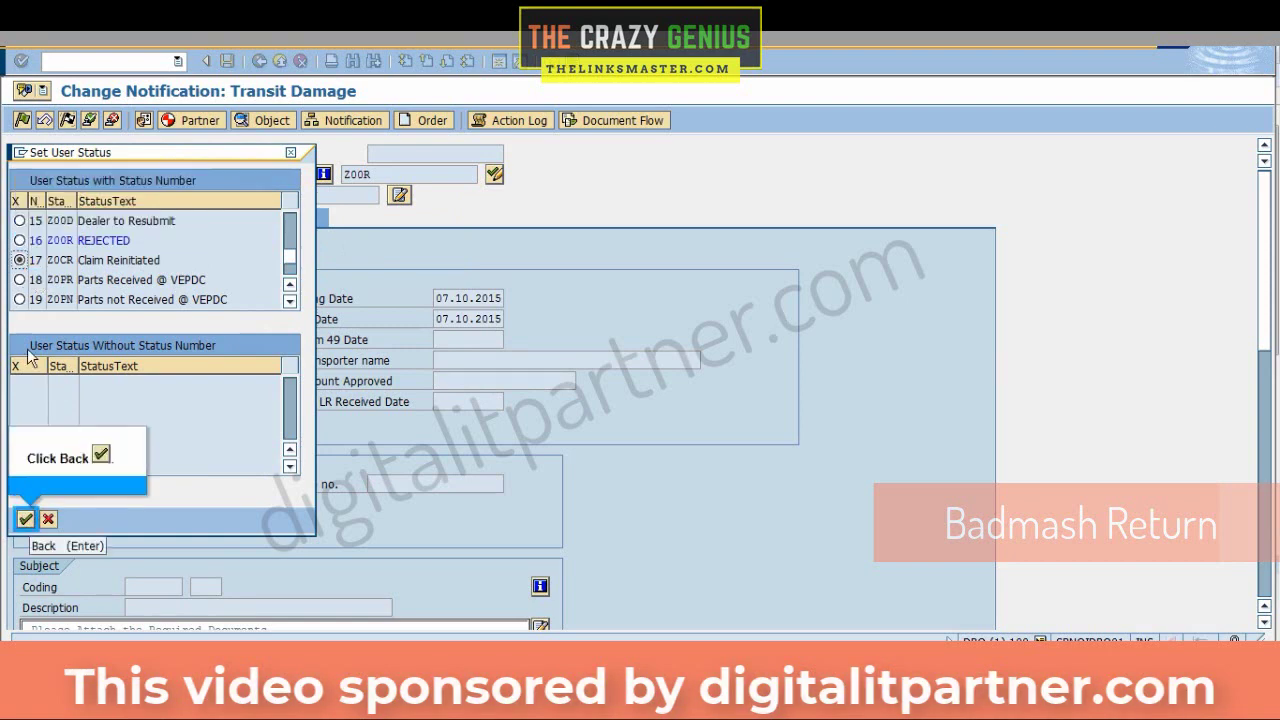
{"action": "left_click", "coordinate": [26, 519]}
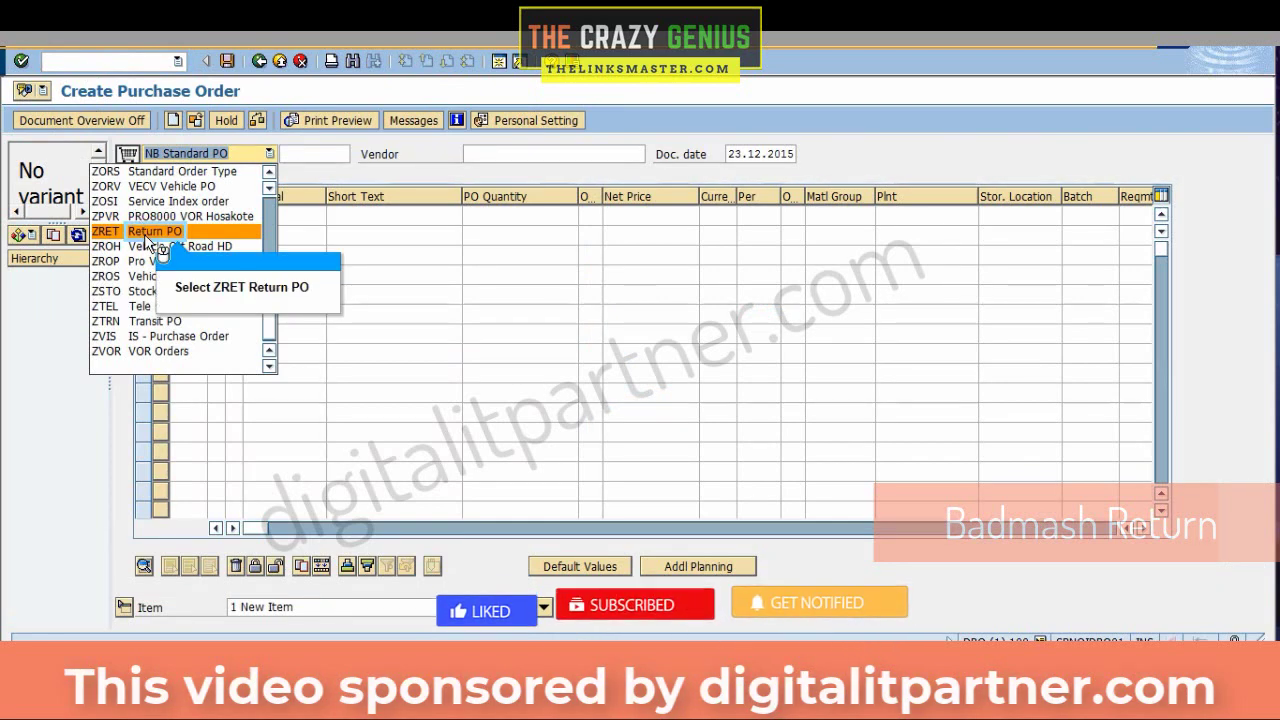
Make the order a ZRET Return PO for vendor VE1001 and validate the return items.
{"action": "left_click", "coordinate": [146, 234]}
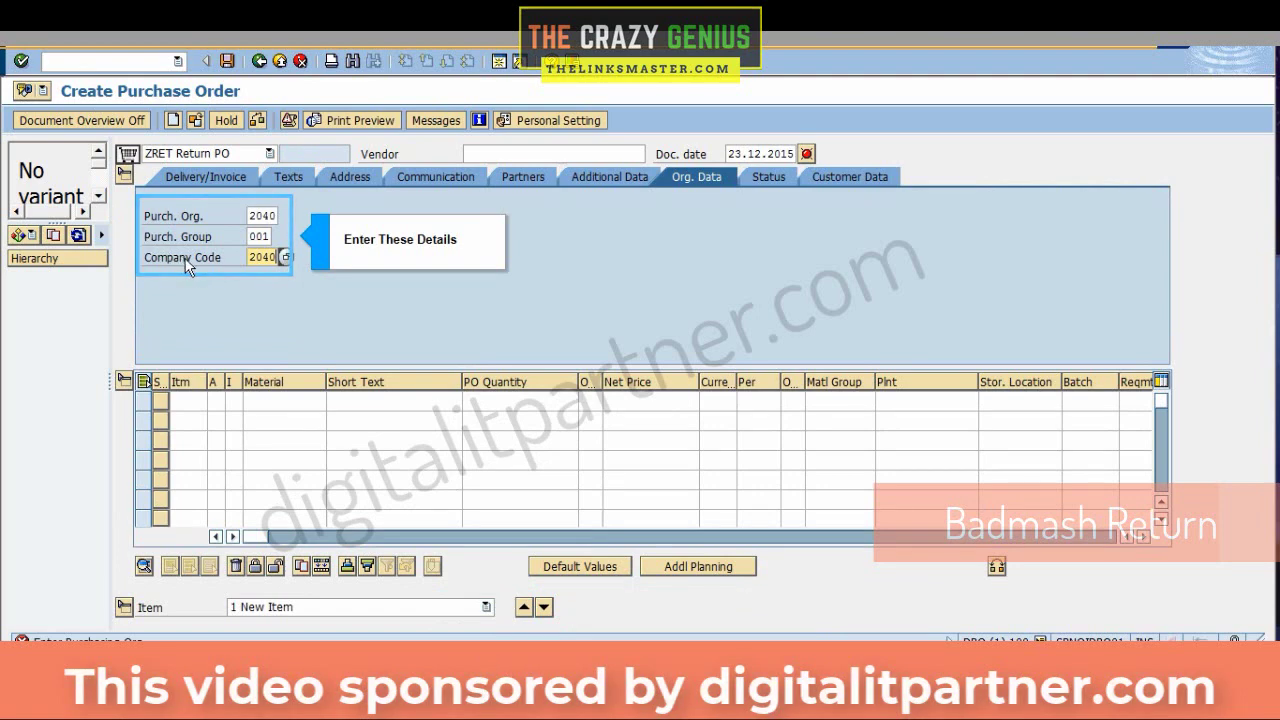
{"action": "type", "text": "ve1001"}
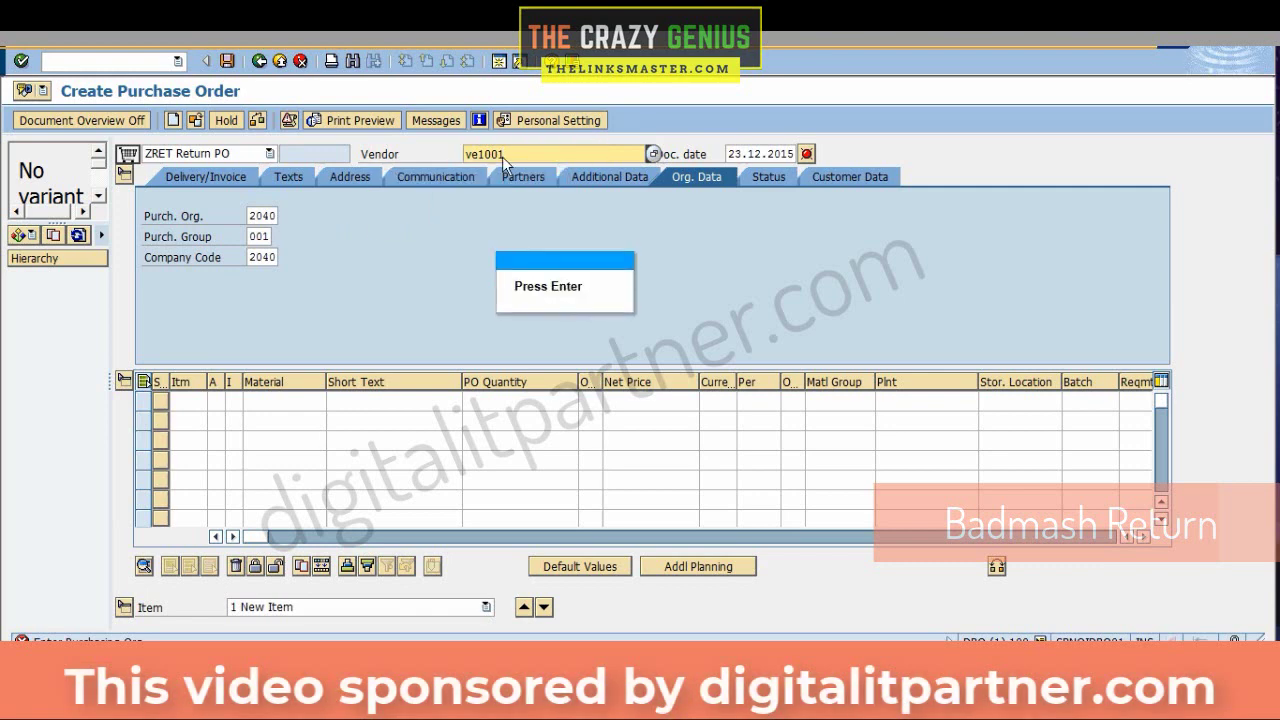
{"action": "key", "text": "Return"}
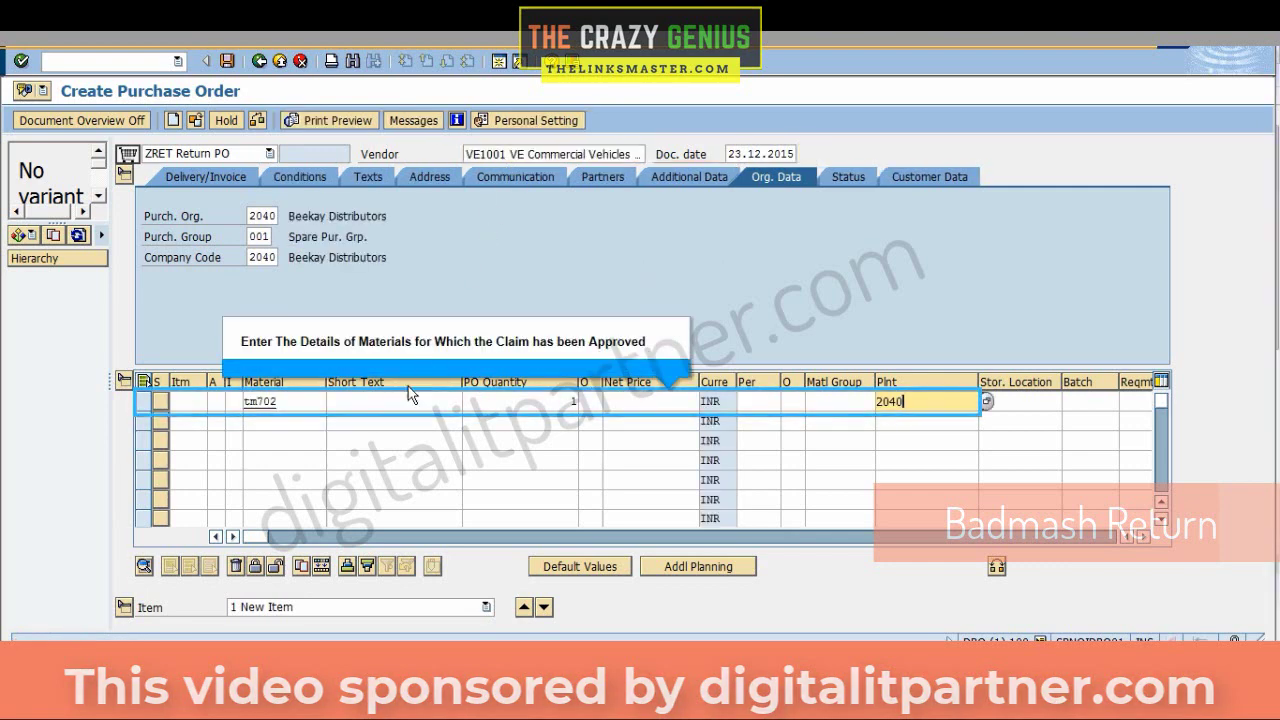
{"action": "key", "text": "Return"}
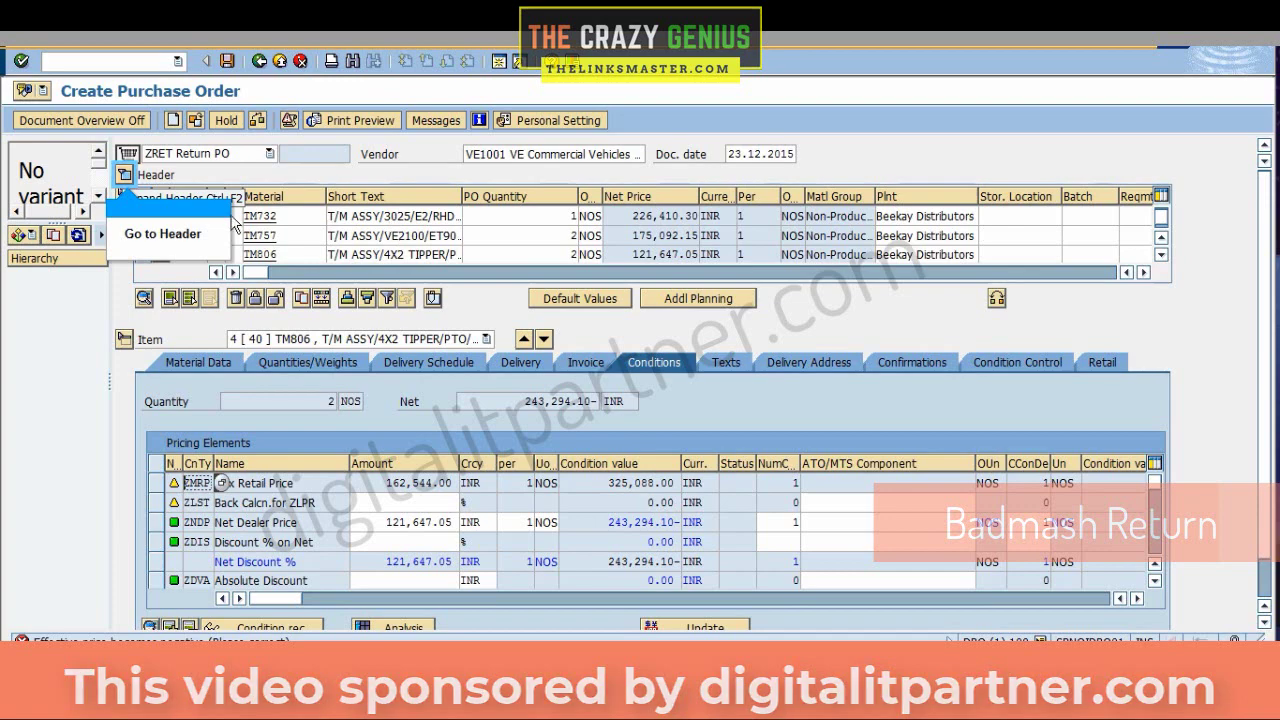
Enter notification 200000039 in the header Customer Data and flag all items, including item 40, as returns.
{"action": "left_click", "coordinate": [122, 177]}
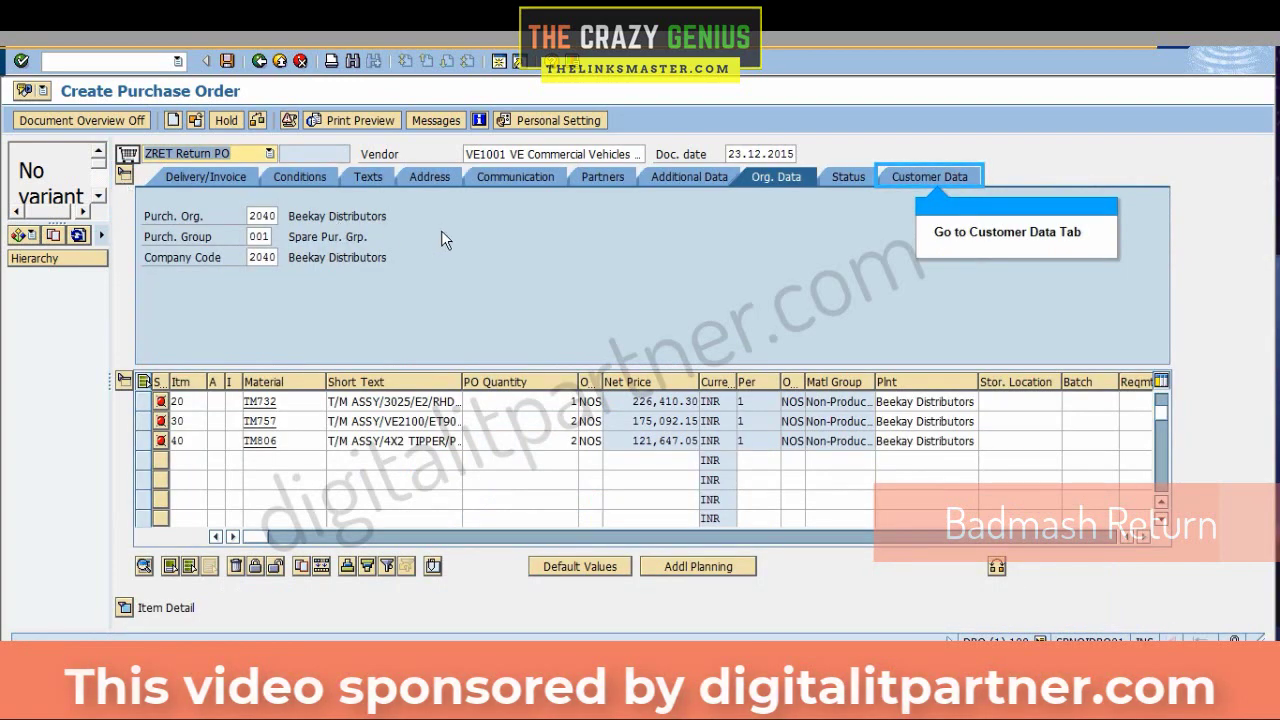
{"action": "left_click", "coordinate": [912, 184]}
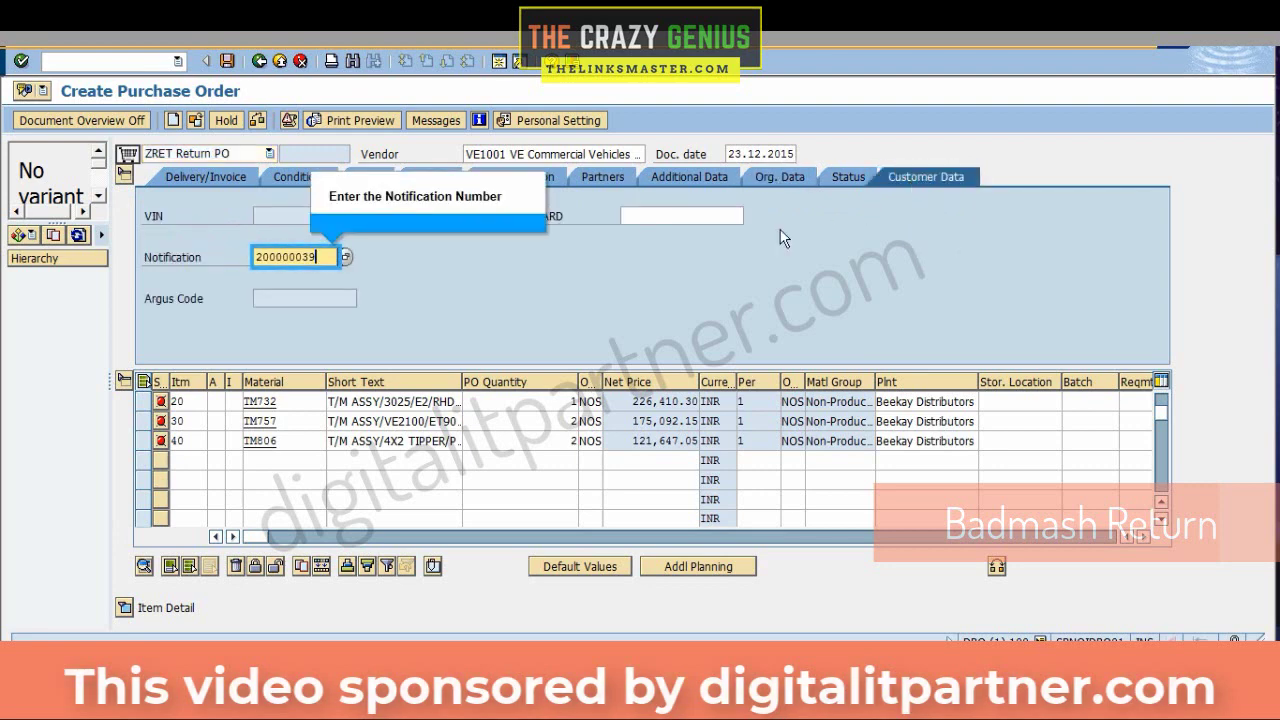
{"action": "key", "text": "Return"}
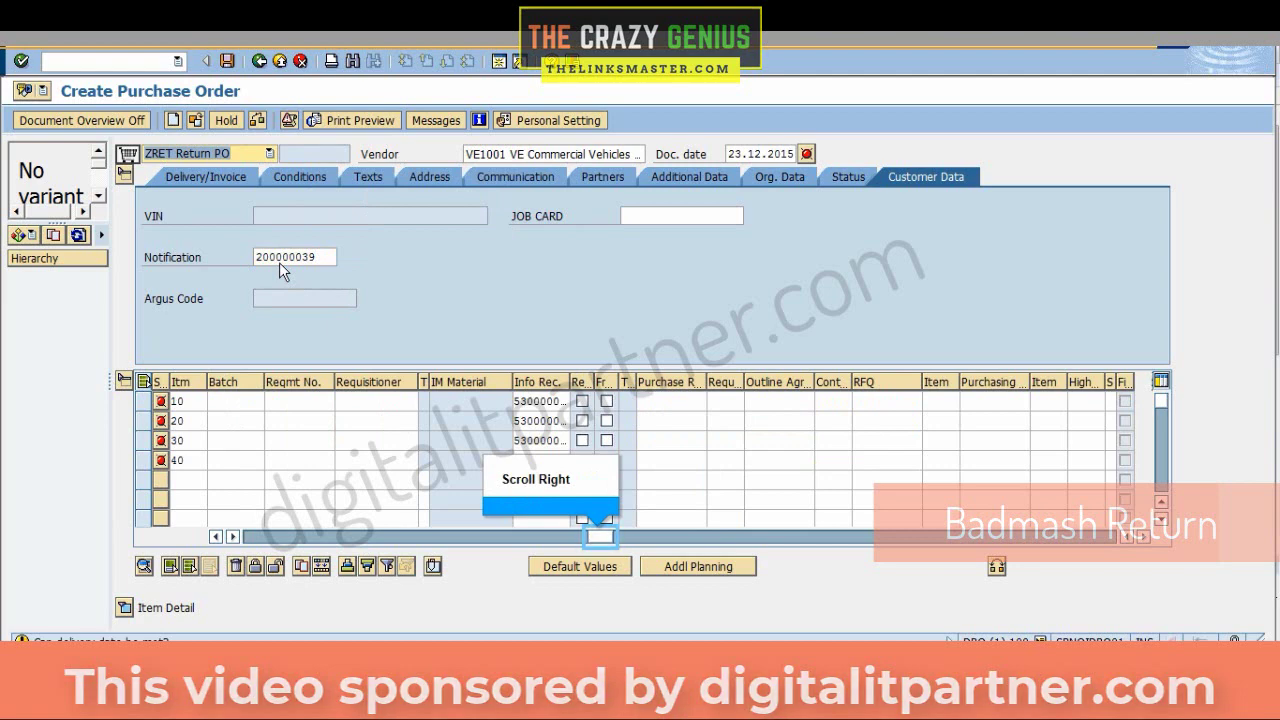
{"action": "left_click", "coordinate": [596, 544]}
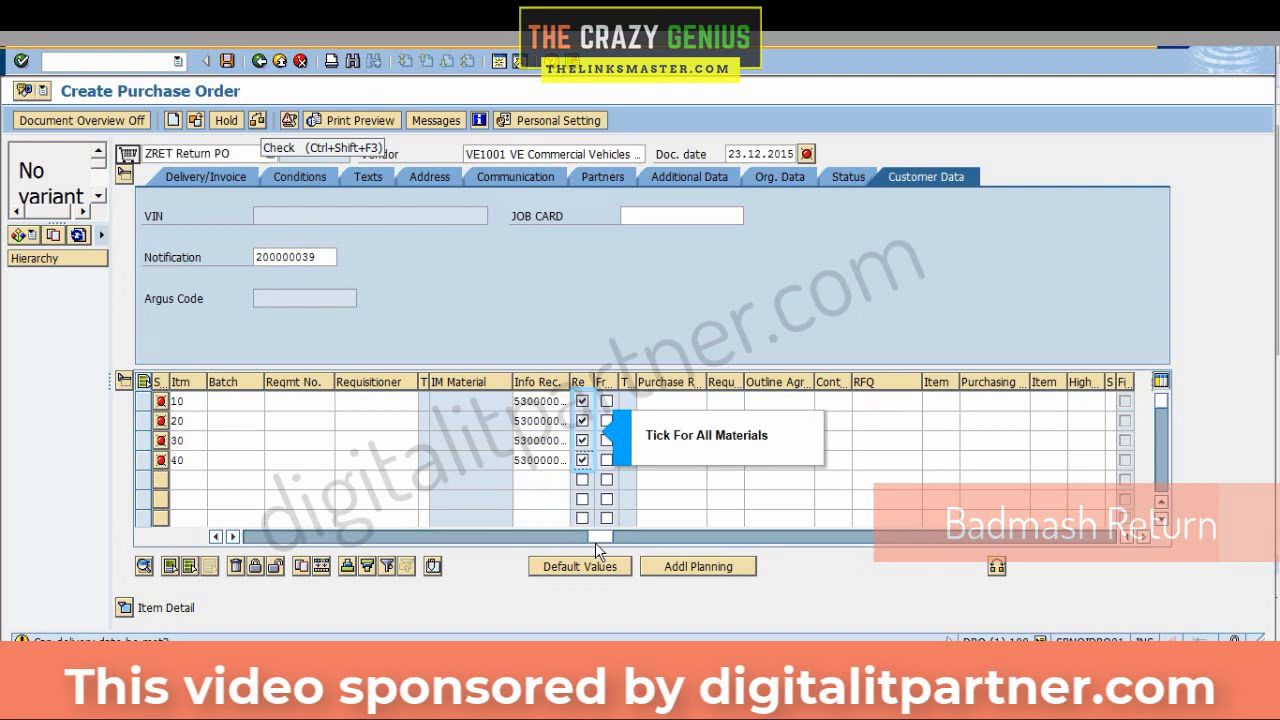
{"action": "left_click", "coordinate": [582, 460]}
{"action": "key", "text": "Return"}
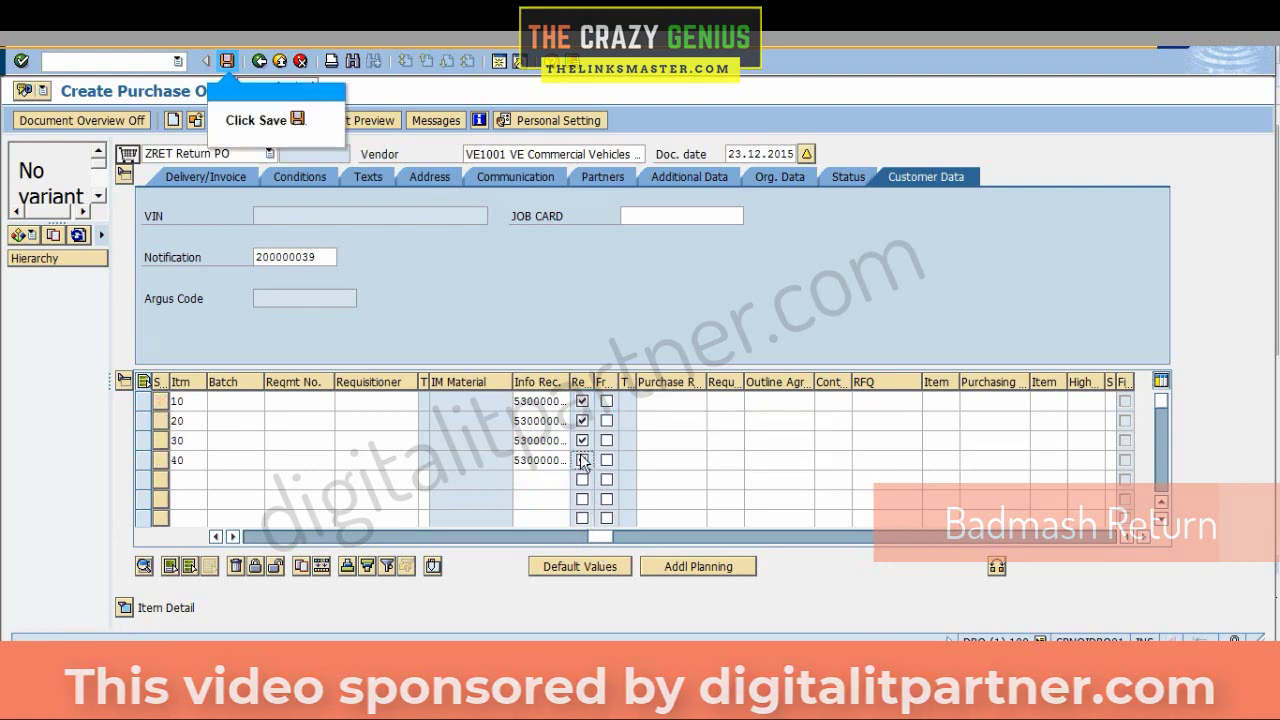
Save the return purchase order, confirm saving, and leave the order screen.
{"action": "left_click", "coordinate": [226, 62]}
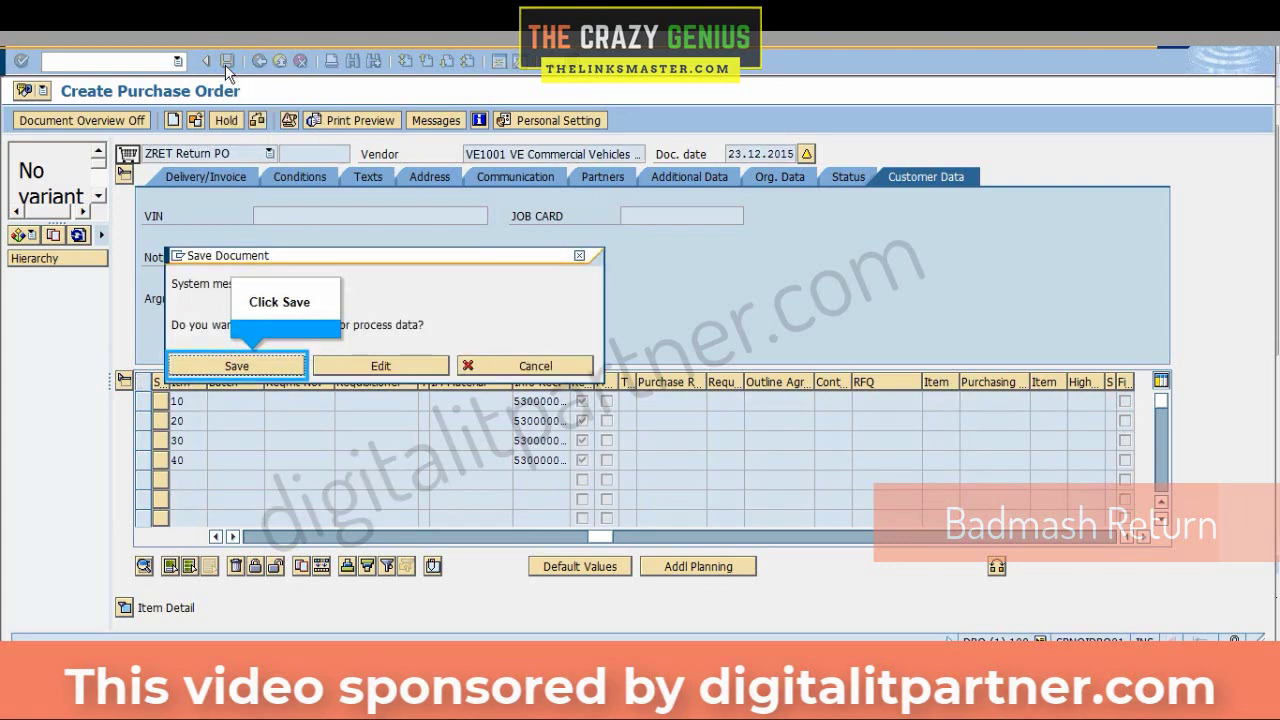
{"action": "left_click", "coordinate": [212, 366]}
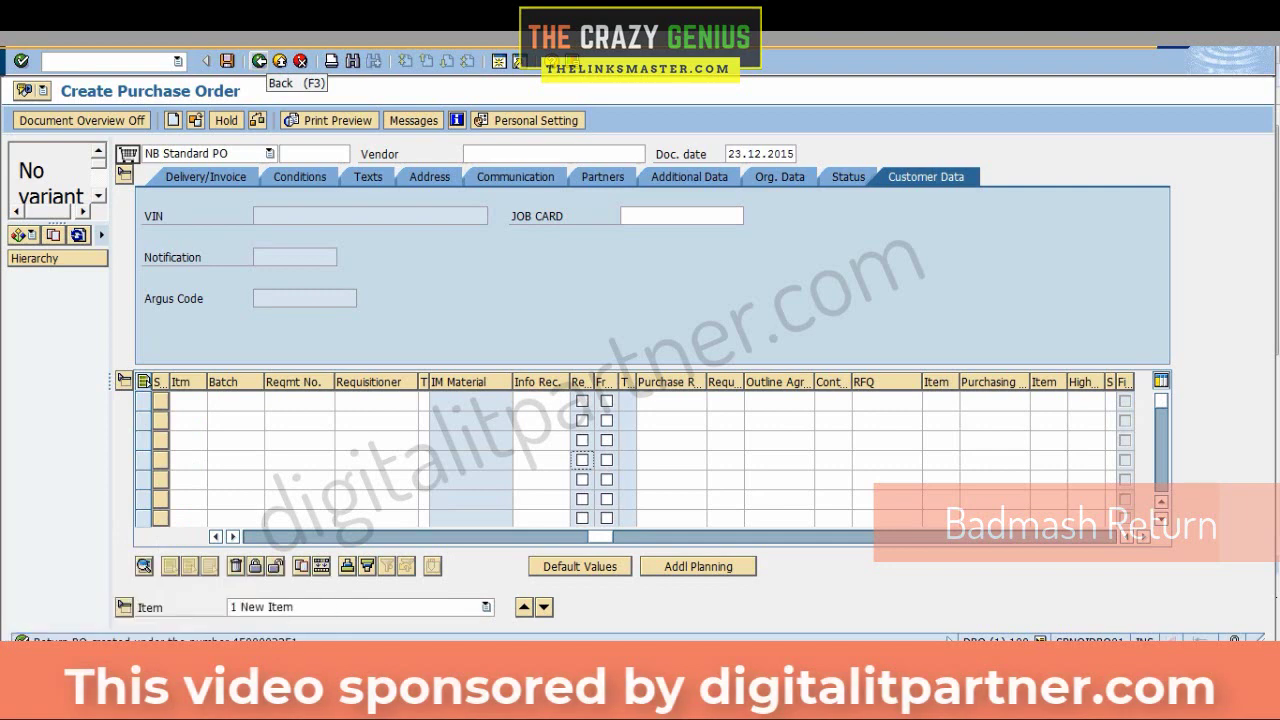
{"action": "left_click", "coordinate": [259, 61]}
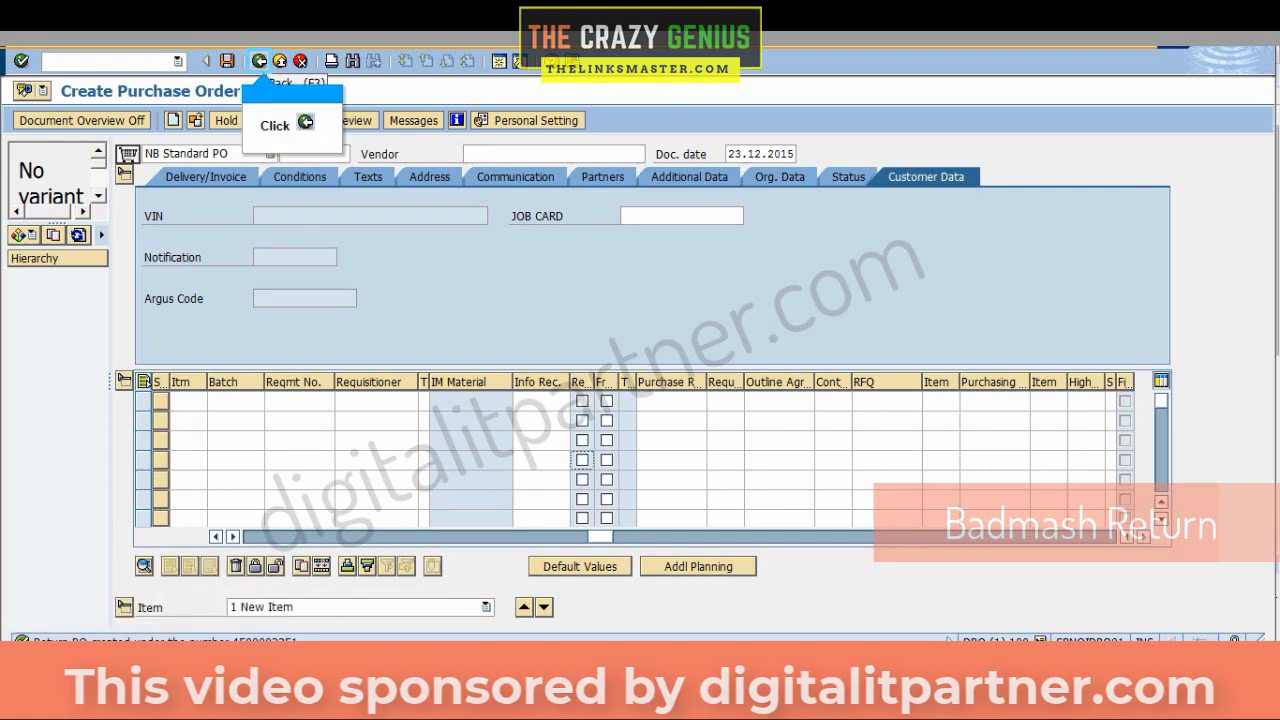
{"action": "left_click", "coordinate": [258, 62]}
{"action": "left_click", "coordinate": [86, 64]}
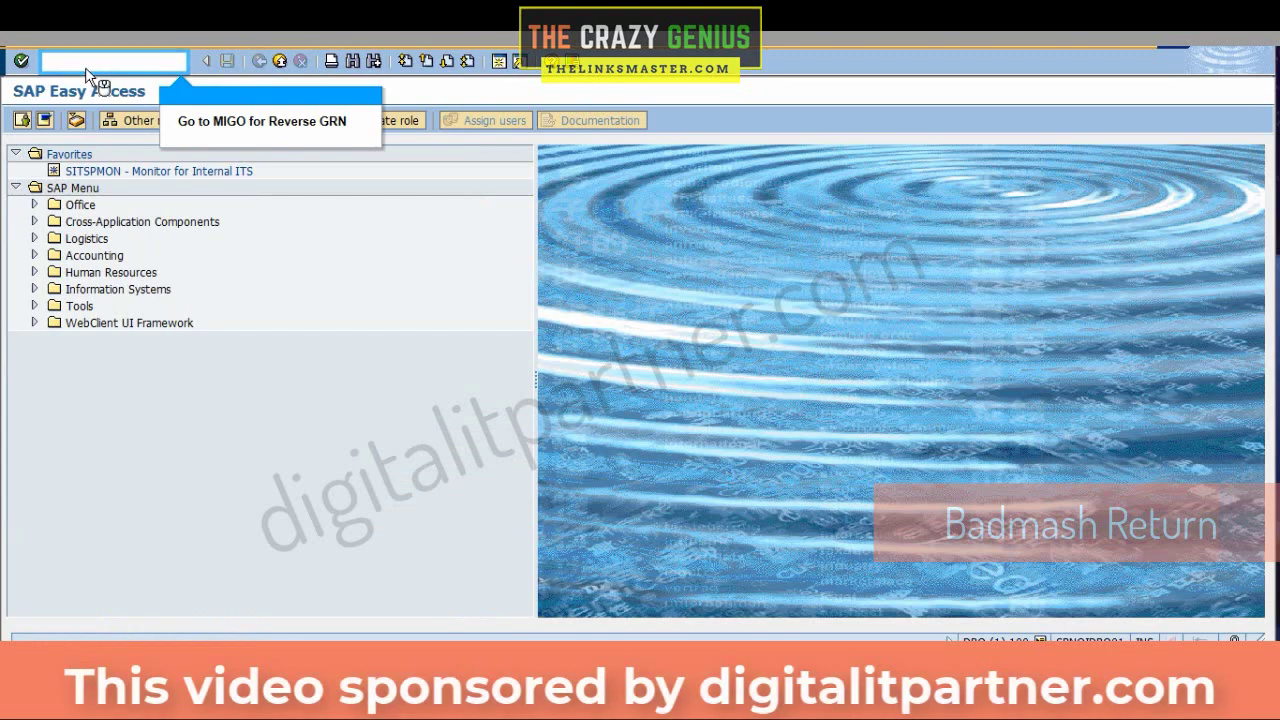
{"action": "type", "text": "migo"}
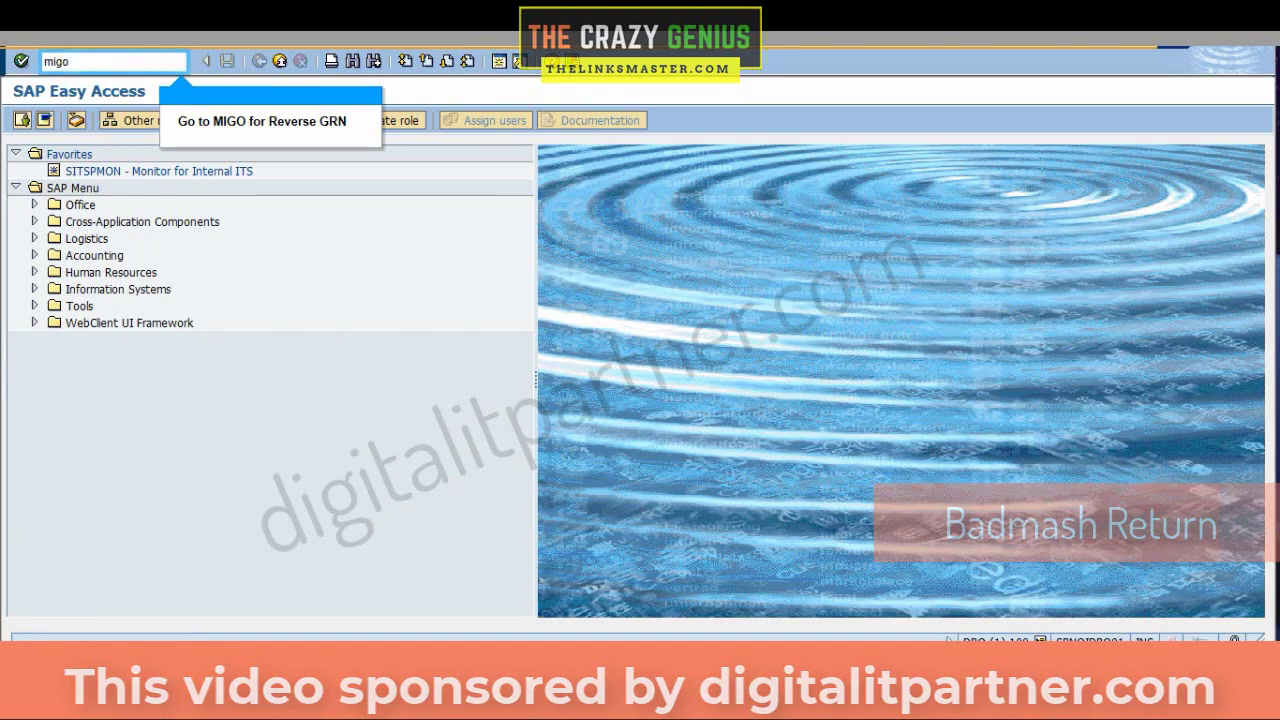
{"action": "key", "text": "Return"}
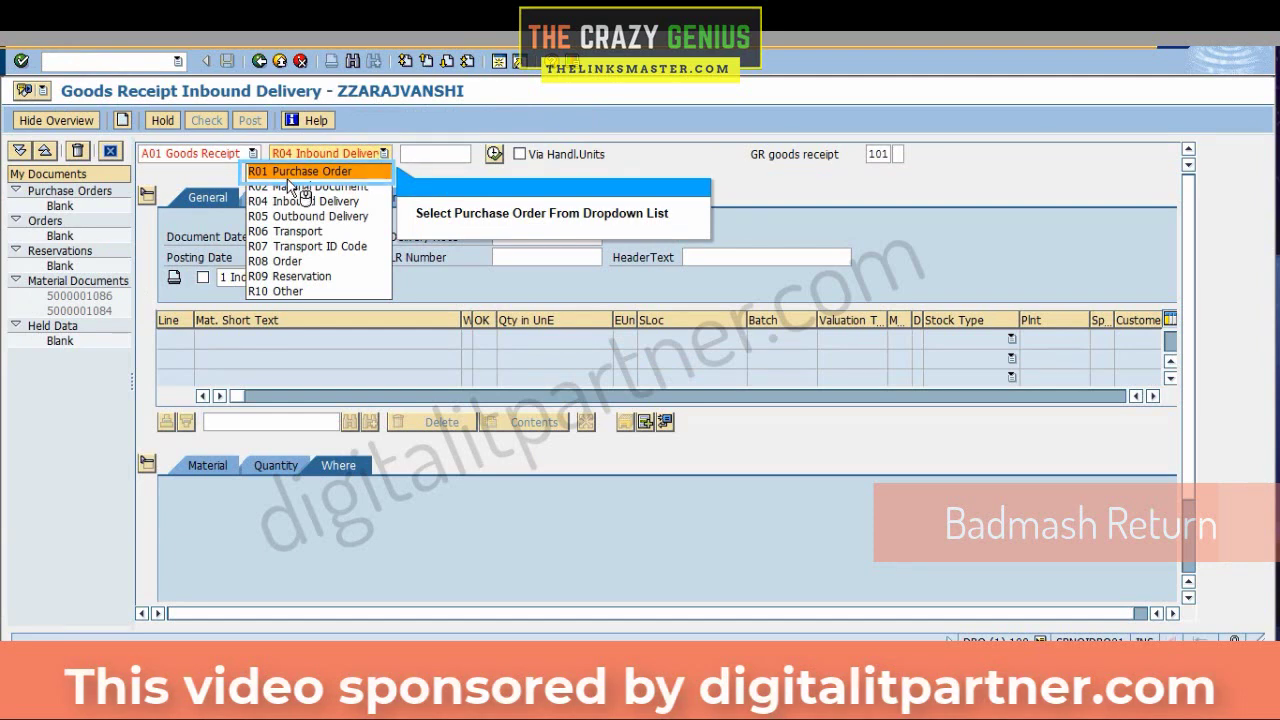
{"action": "left_click", "coordinate": [322, 173]}
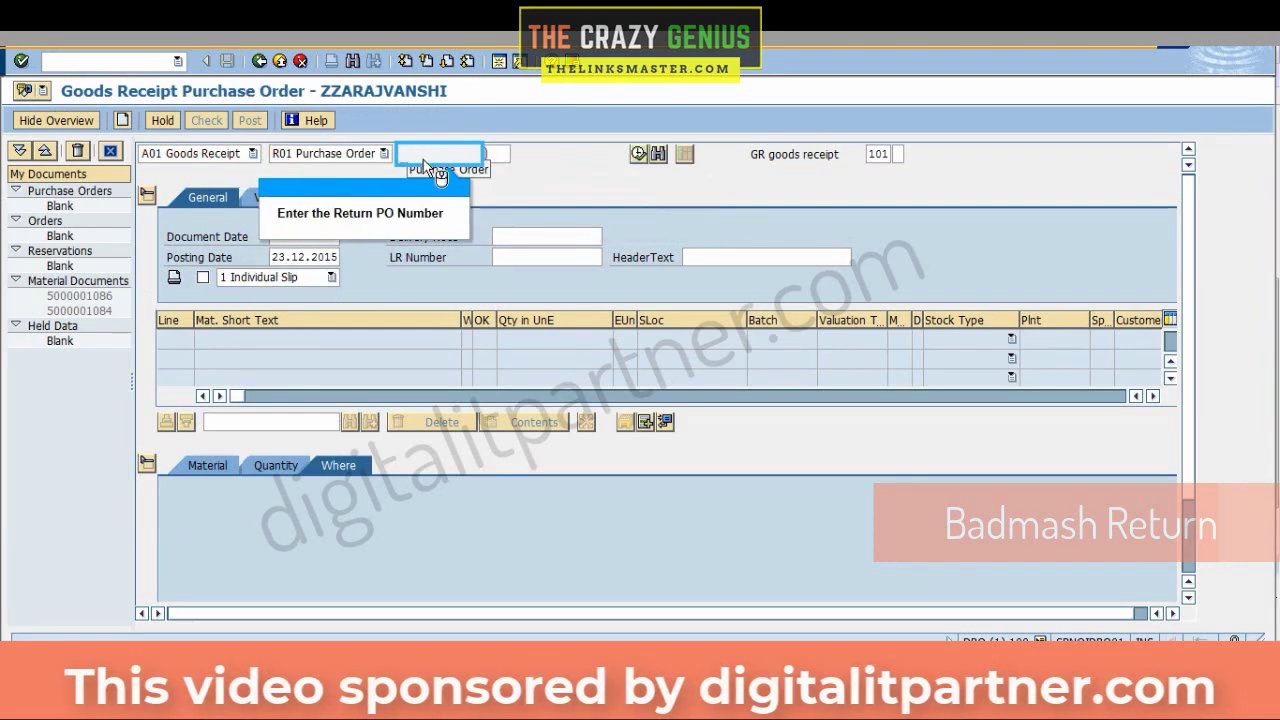
{"action": "type", "text": "4500002351"}
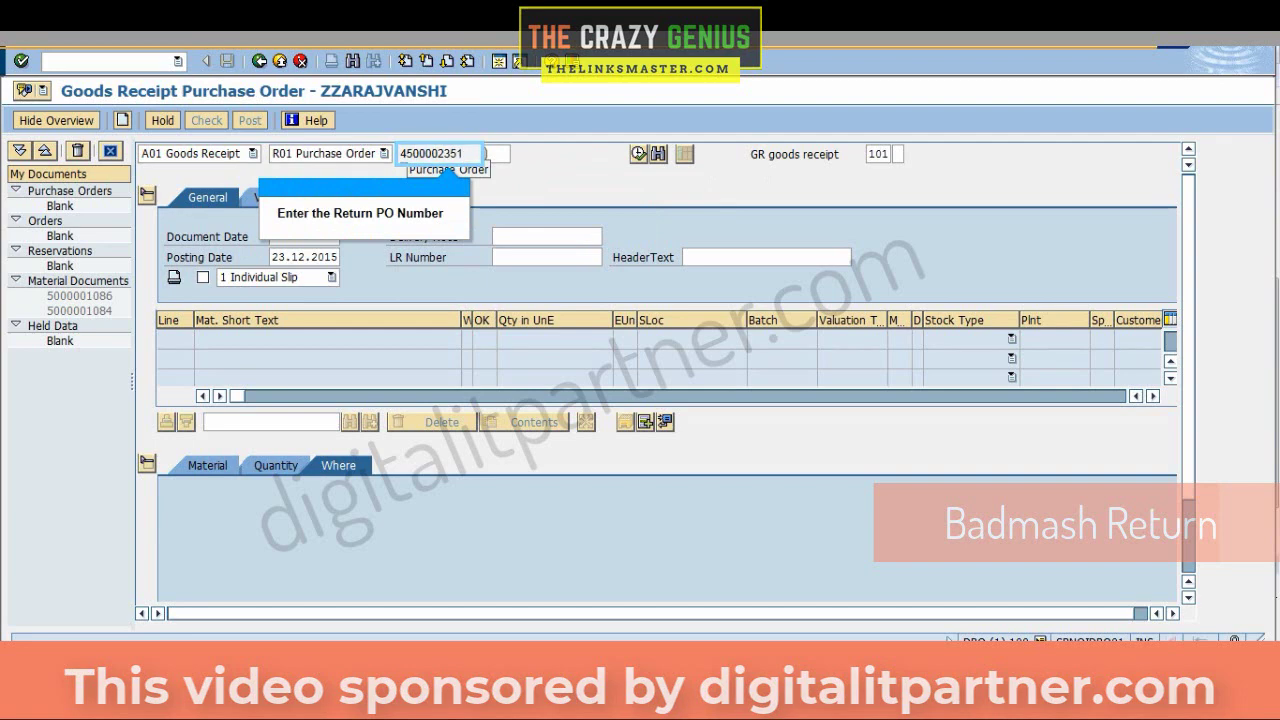
{"action": "key", "text": "Return"}
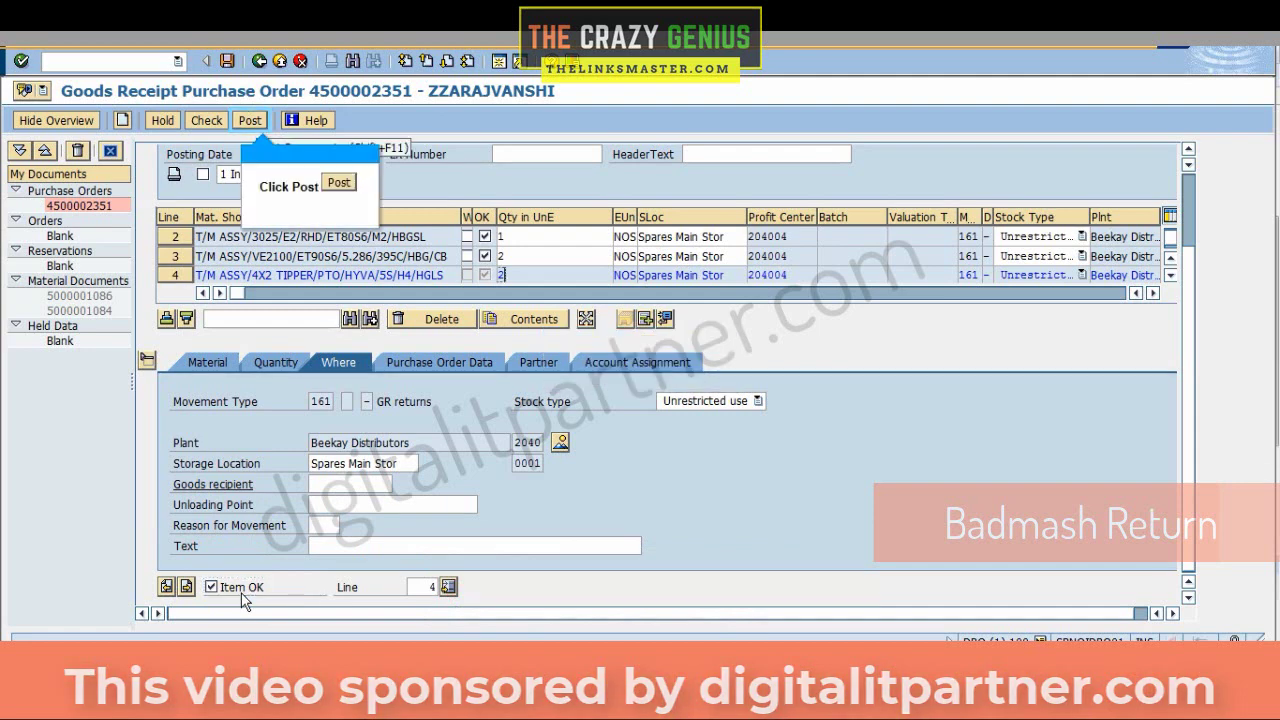
{"action": "left_click", "coordinate": [248, 122]}
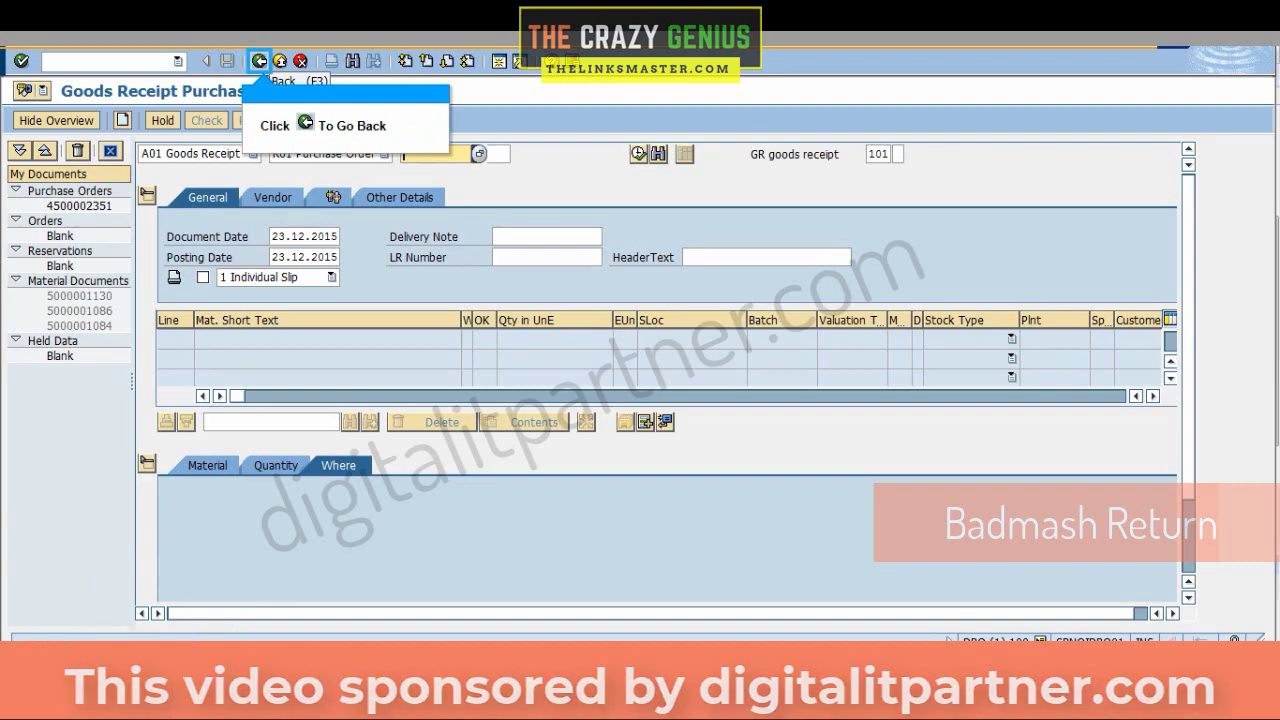
{"action": "left_click", "coordinate": [258, 62]}
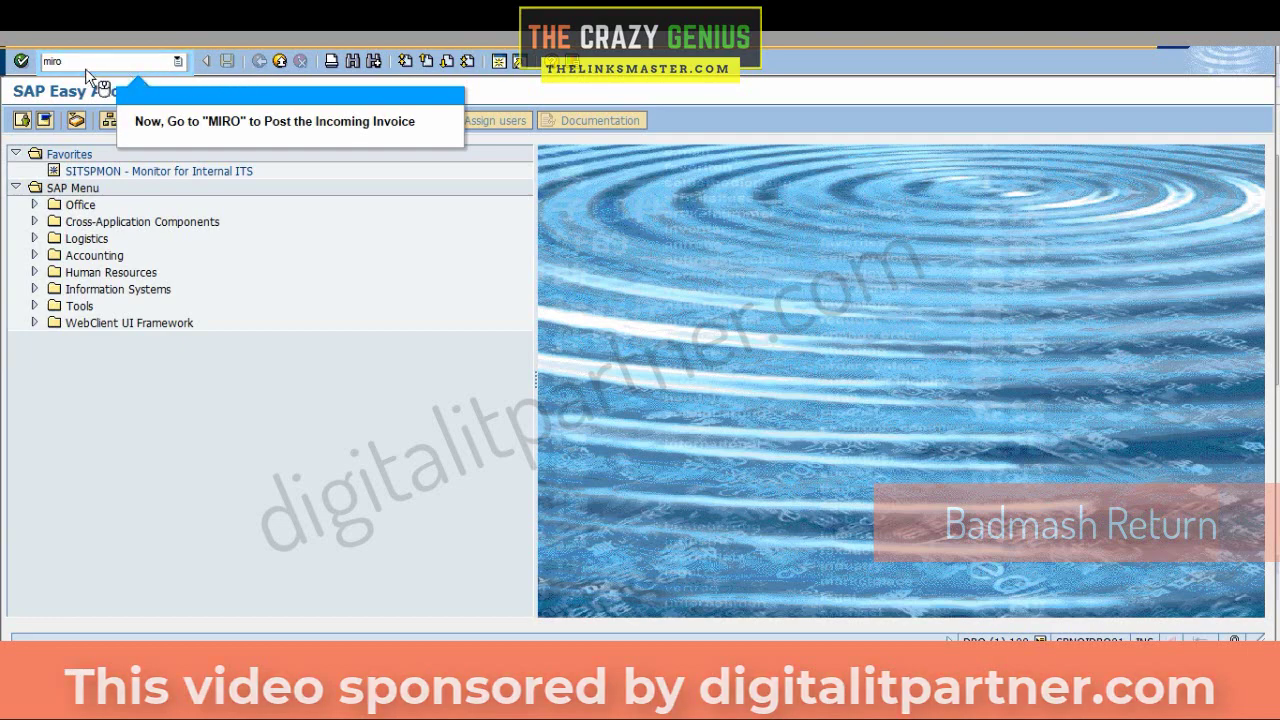
{"action": "key", "text": "Return"}
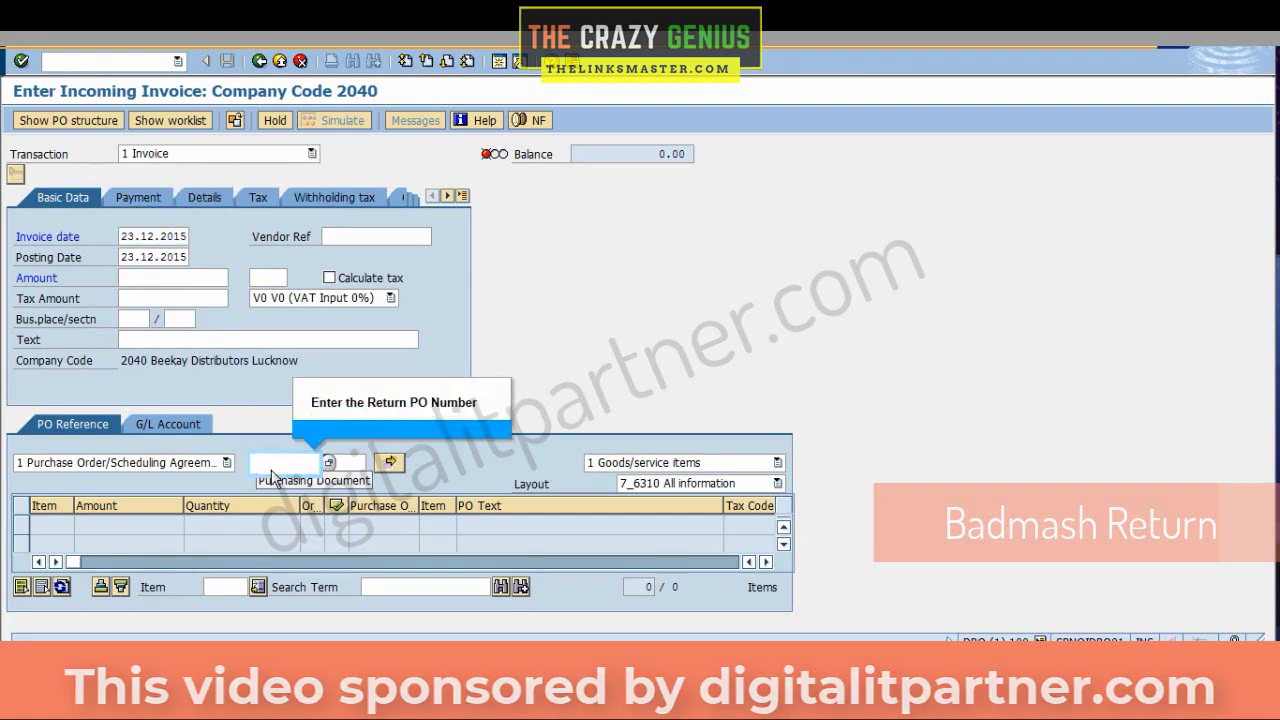
{"action": "type", "text": "4500002351"}
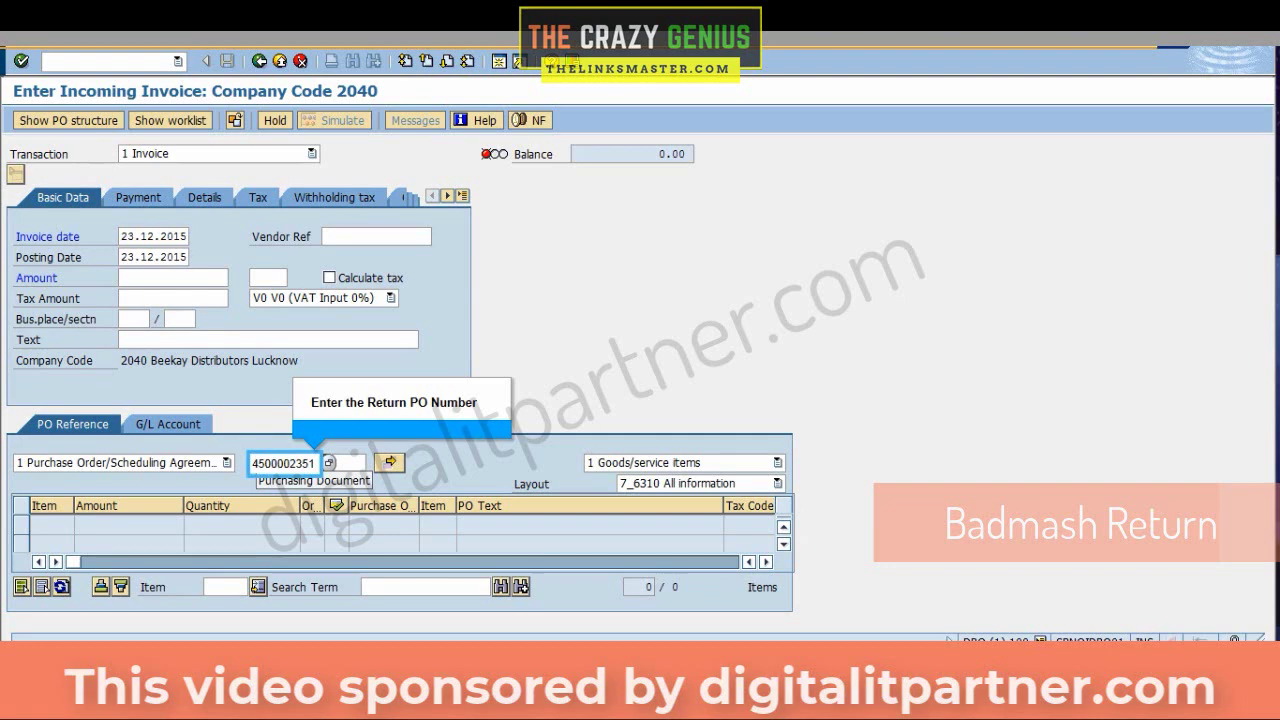
{"action": "key", "text": "Return"}
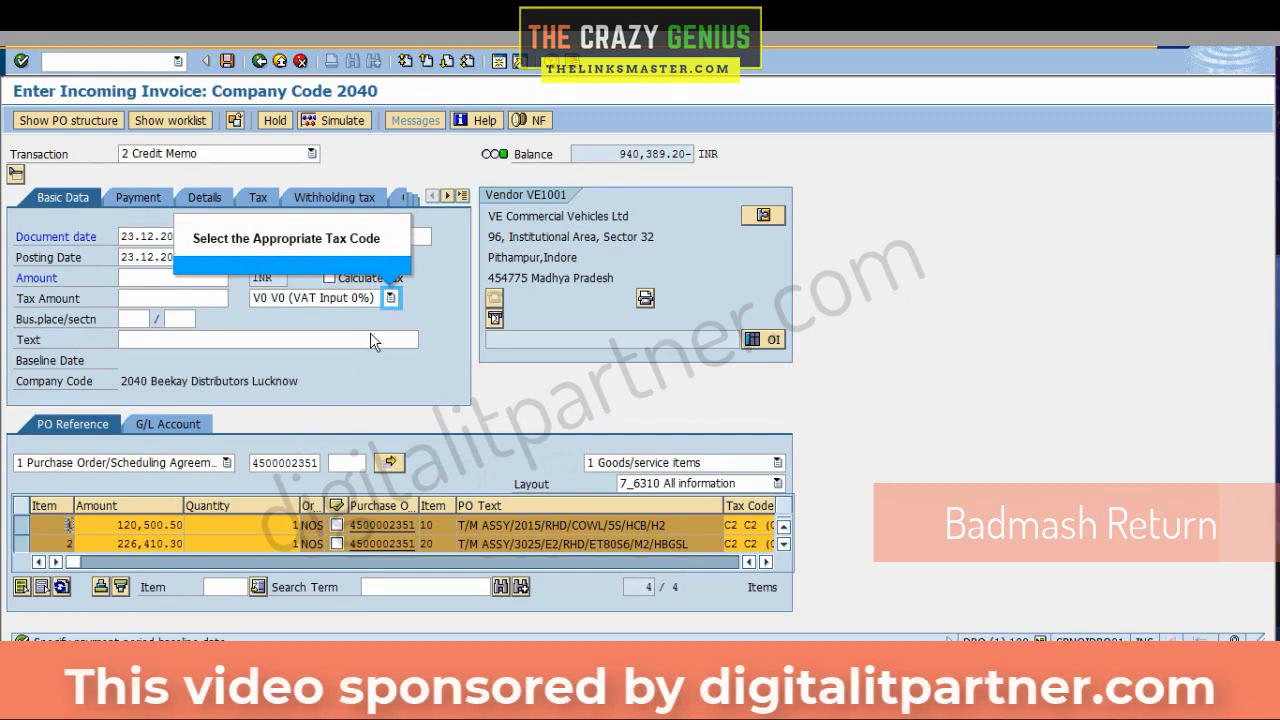
{"action": "left_click", "coordinate": [390, 298]}
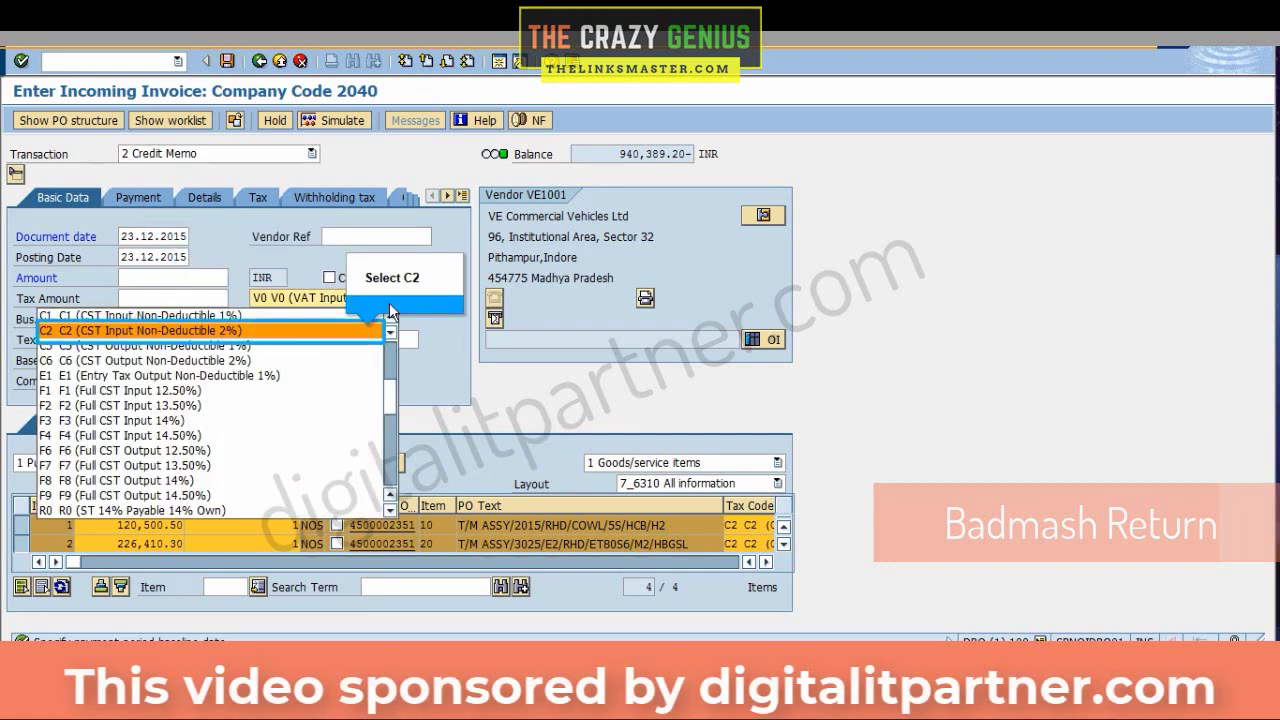
{"action": "left_click", "coordinate": [205, 331]}
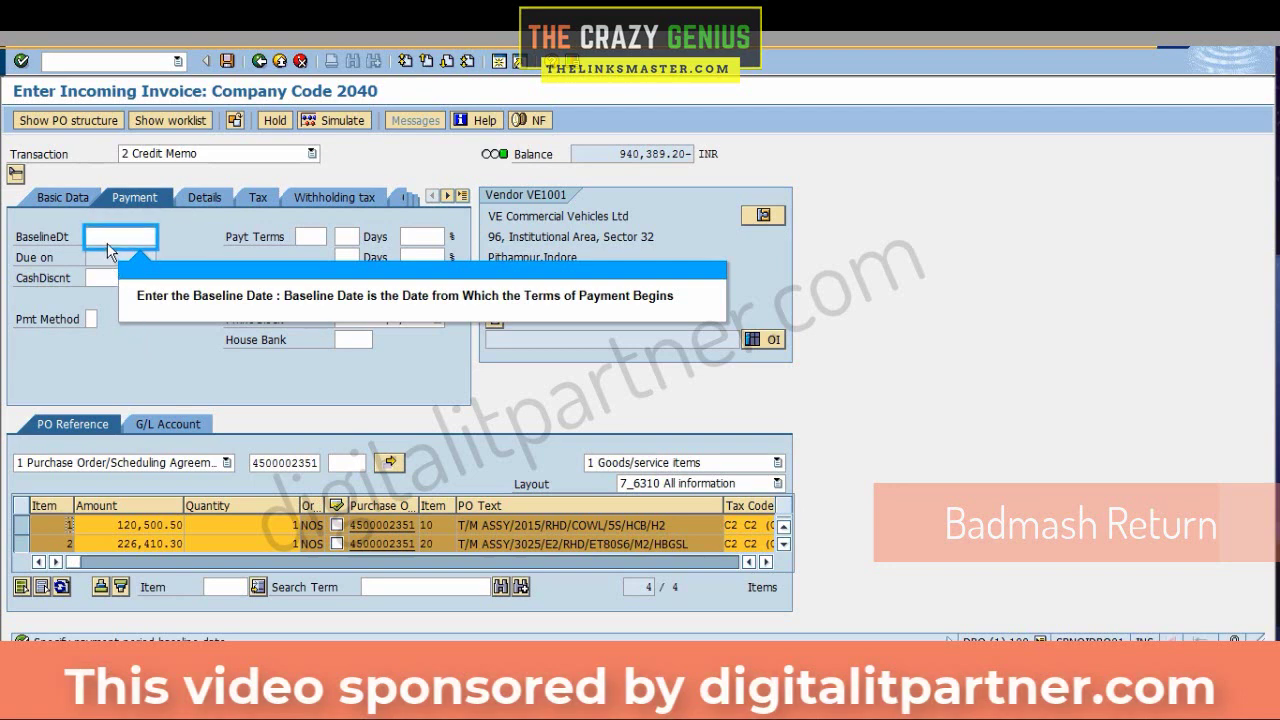
Include all PO items, calculate tax, simulate, and post the 959,196.99 INR credit memo.
{"action": "left_click", "coordinate": [42, 202]}
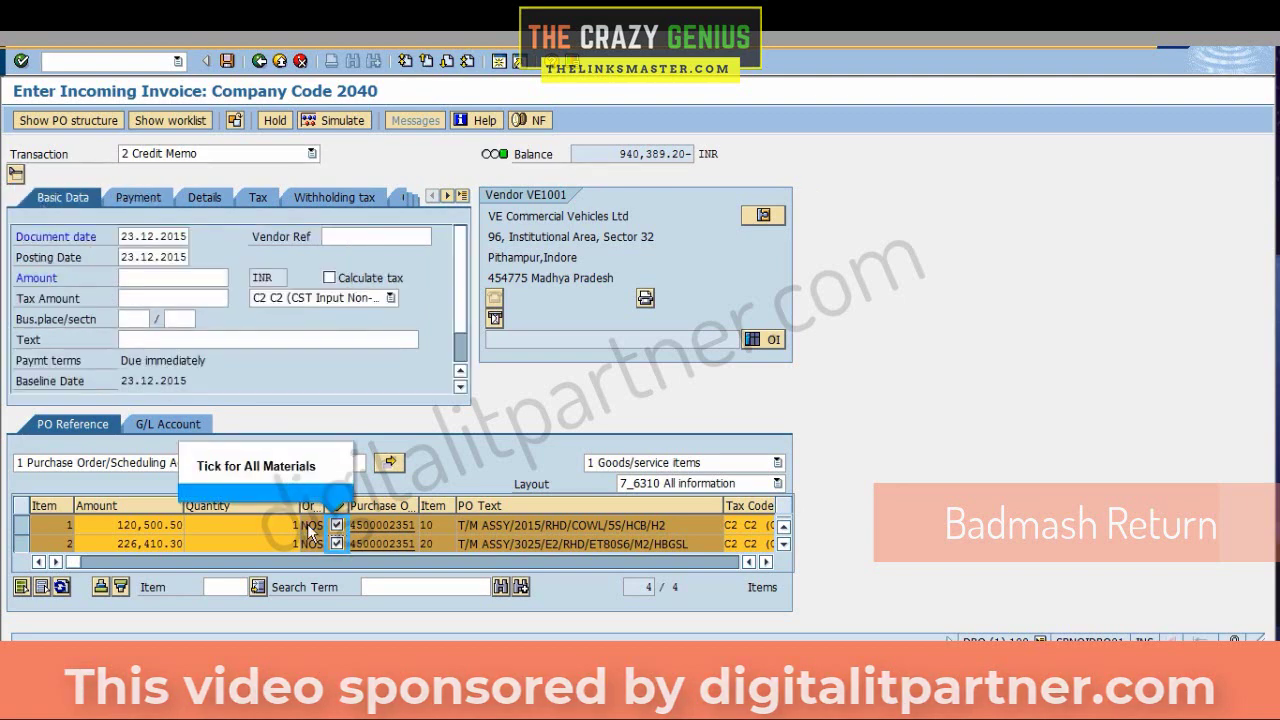
{"action": "left_click", "coordinate": [338, 545]}
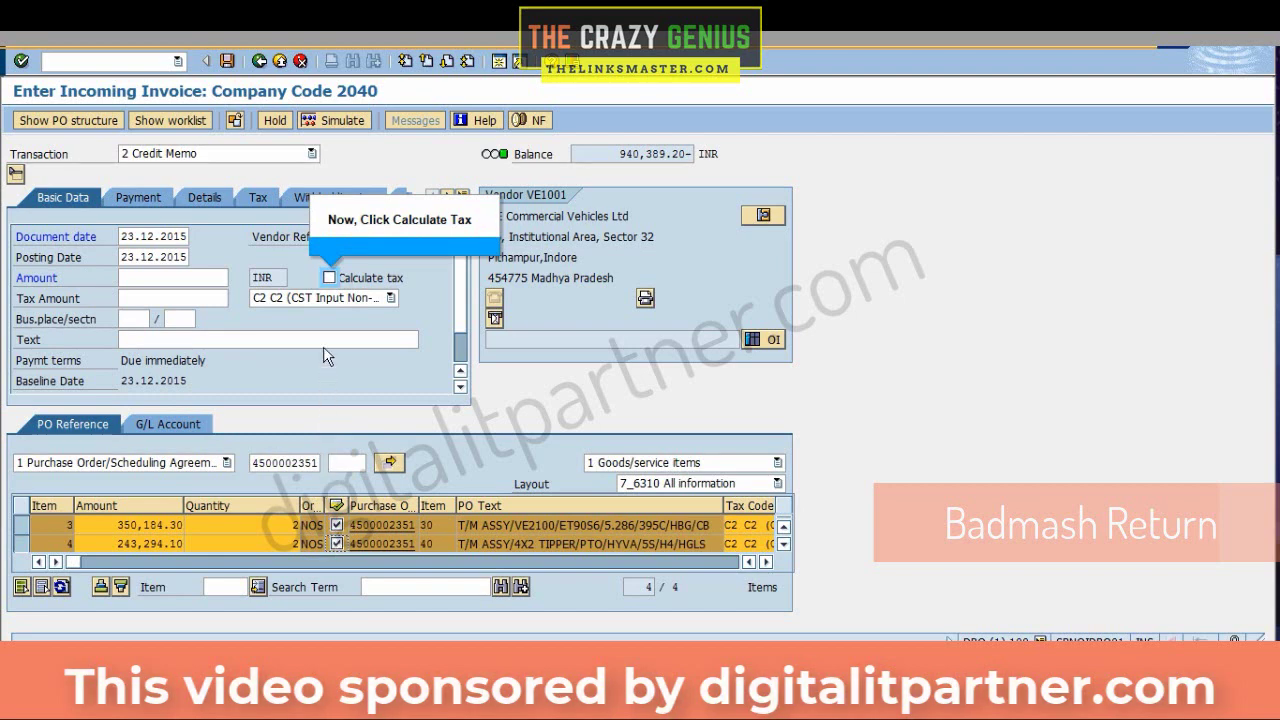
{"action": "left_click", "coordinate": [329, 278]}
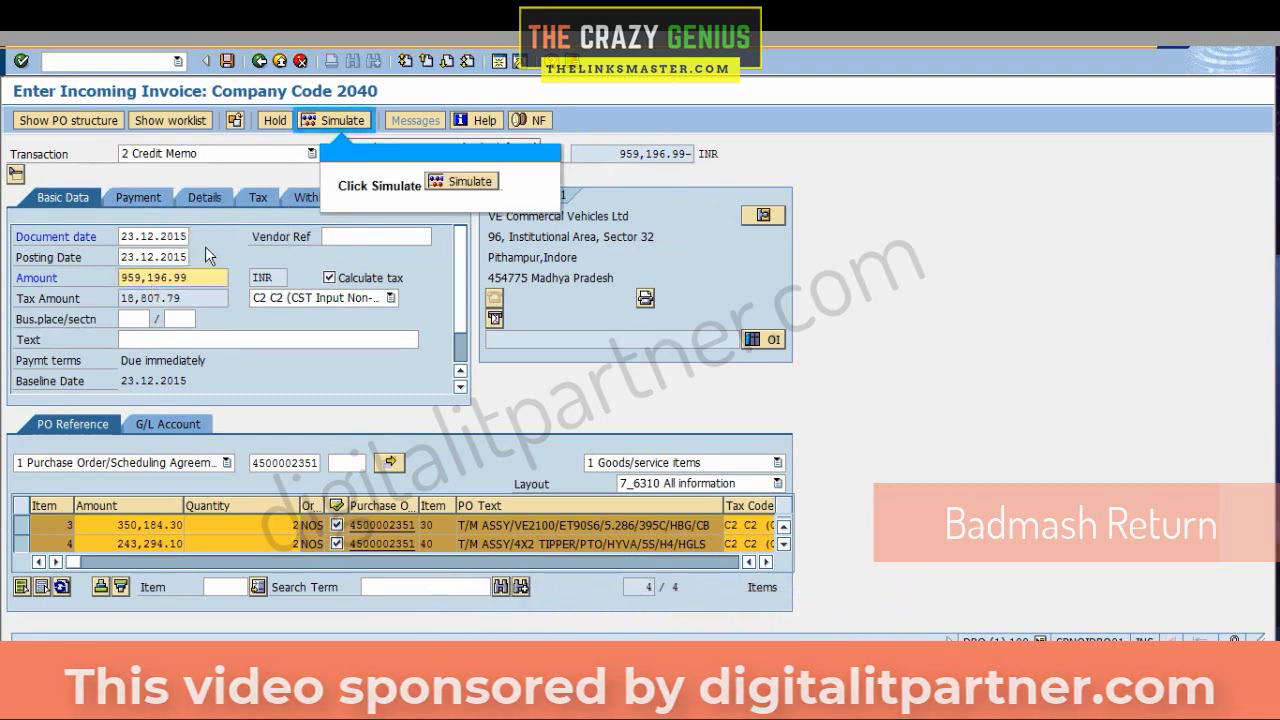
{"action": "left_click", "coordinate": [322, 126]}
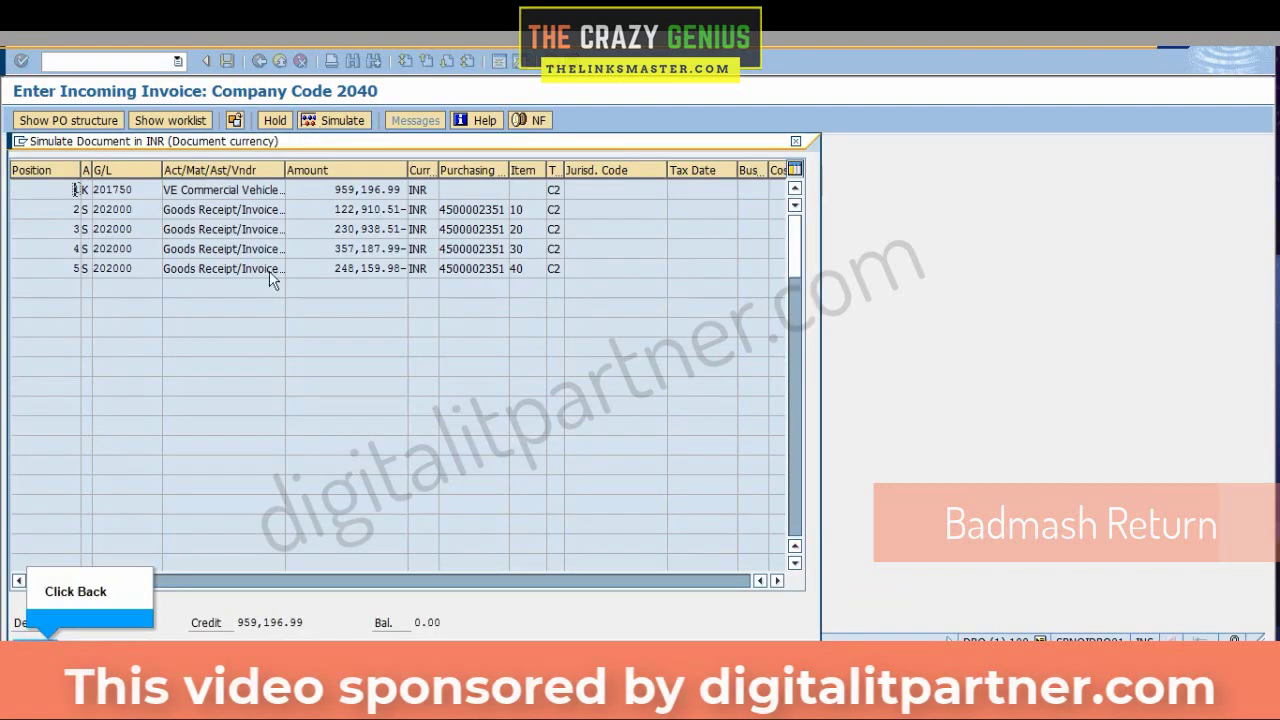
{"action": "left_click", "coordinate": [40, 634]}
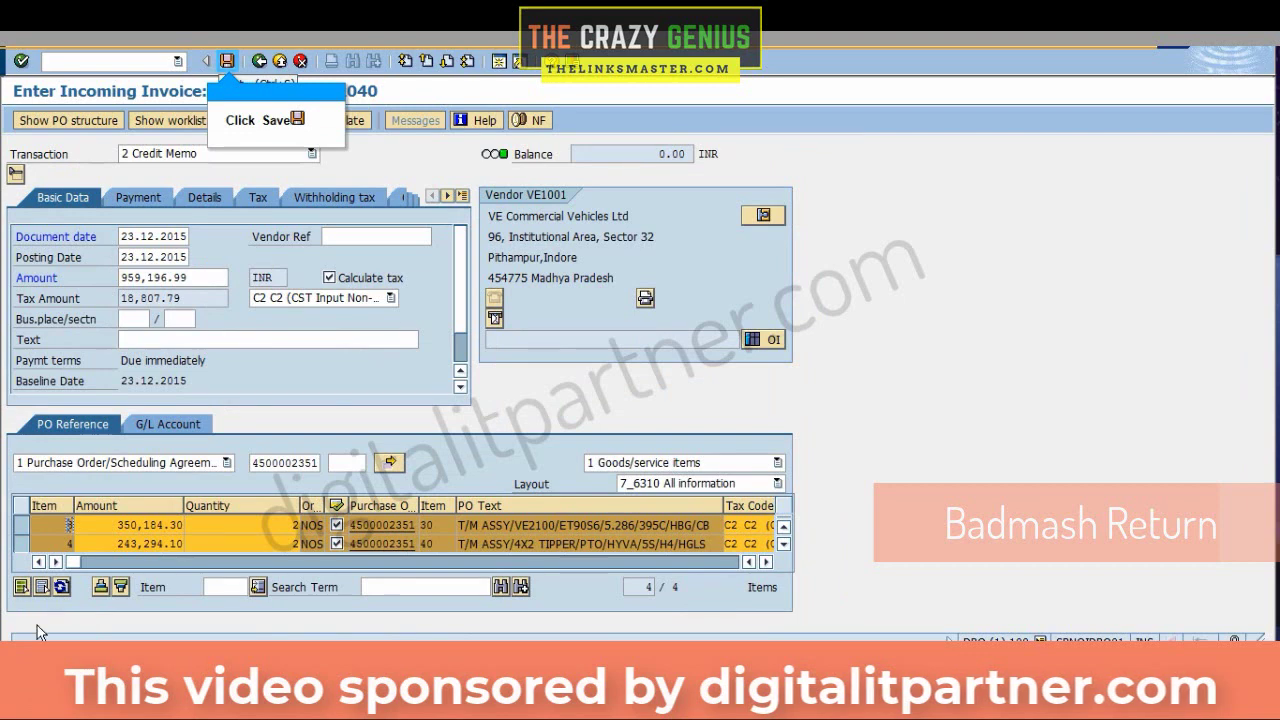
{"action": "left_click", "coordinate": [228, 62]}
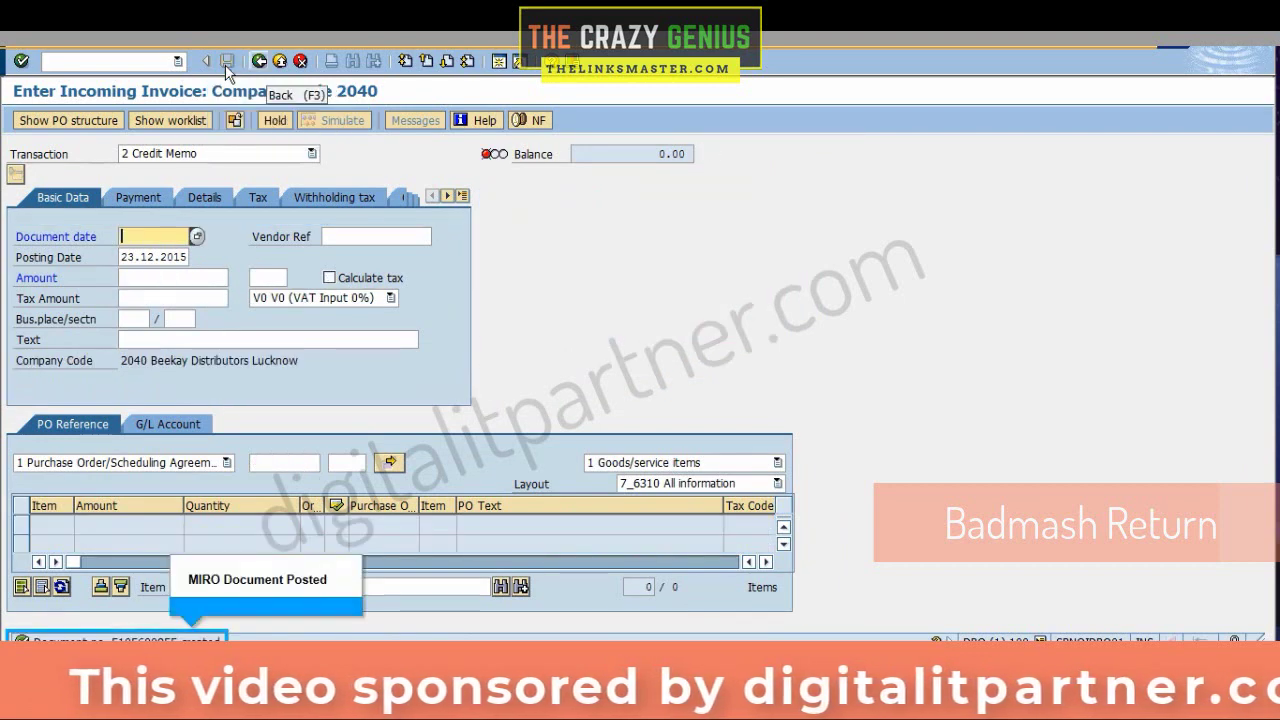